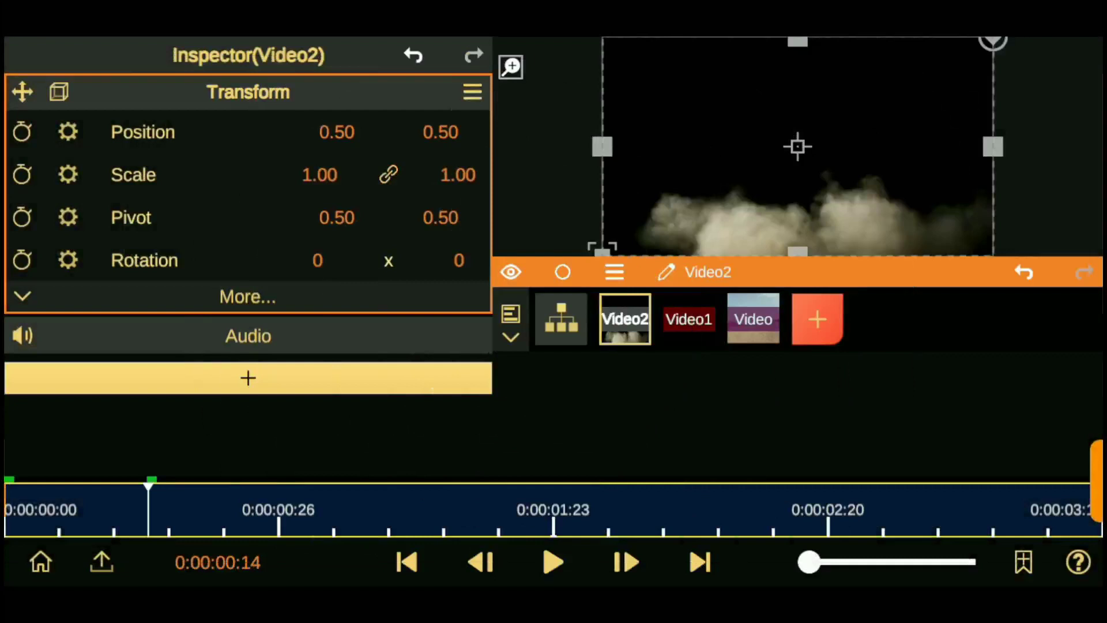
# Delay the Video2 dust clip on the Root timeline so it starts at 0:00:00:13.
pyautogui.click(407, 562)
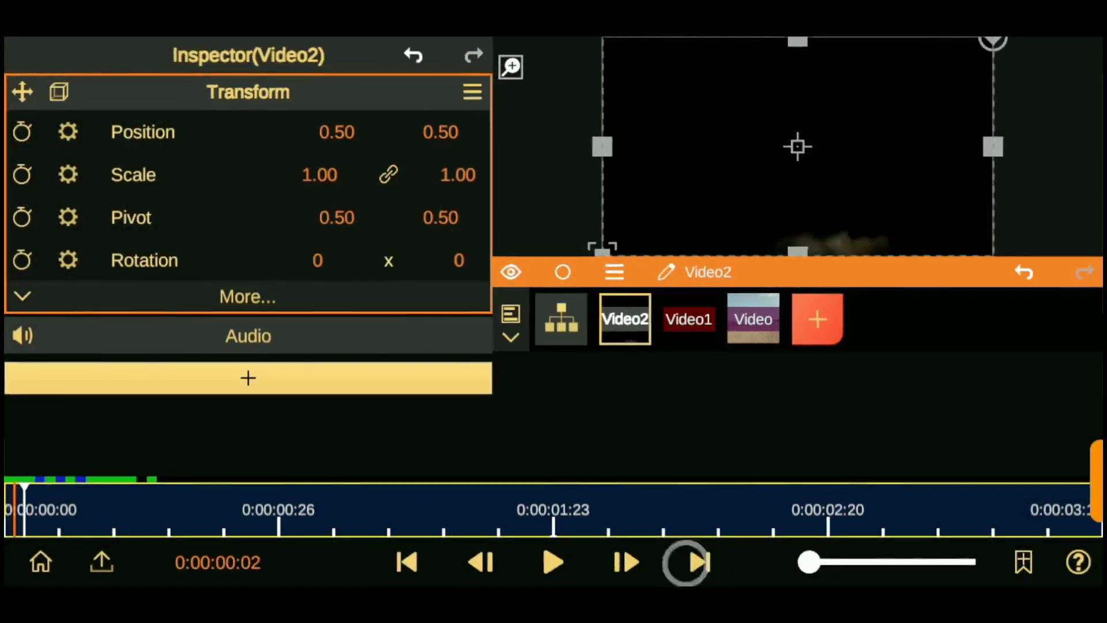
pyautogui.click(511, 323)
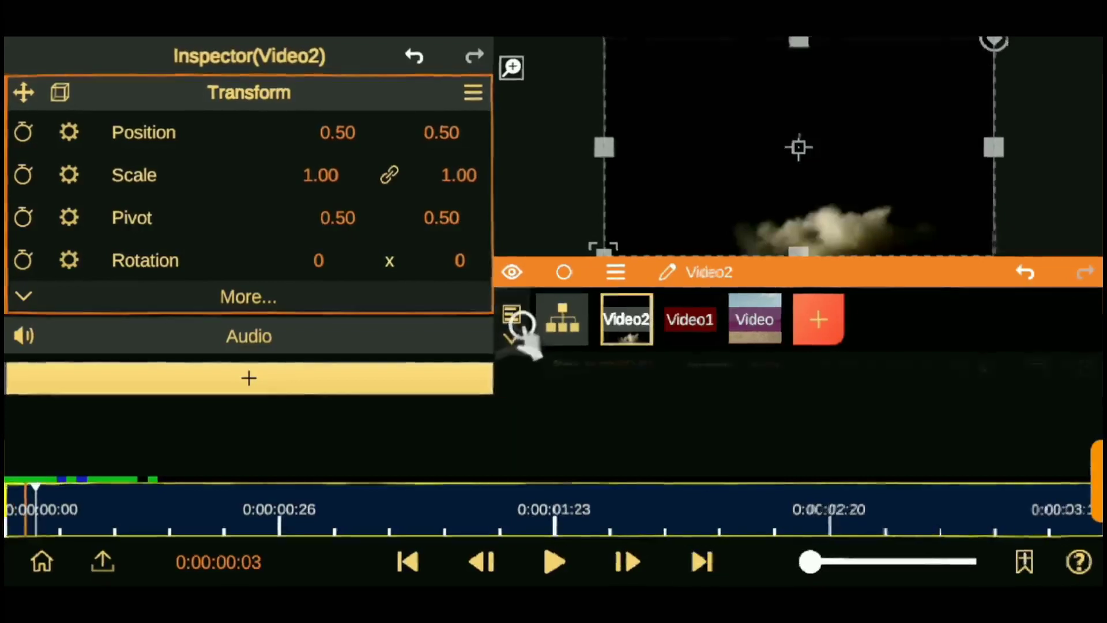
pyautogui.click(563, 476)
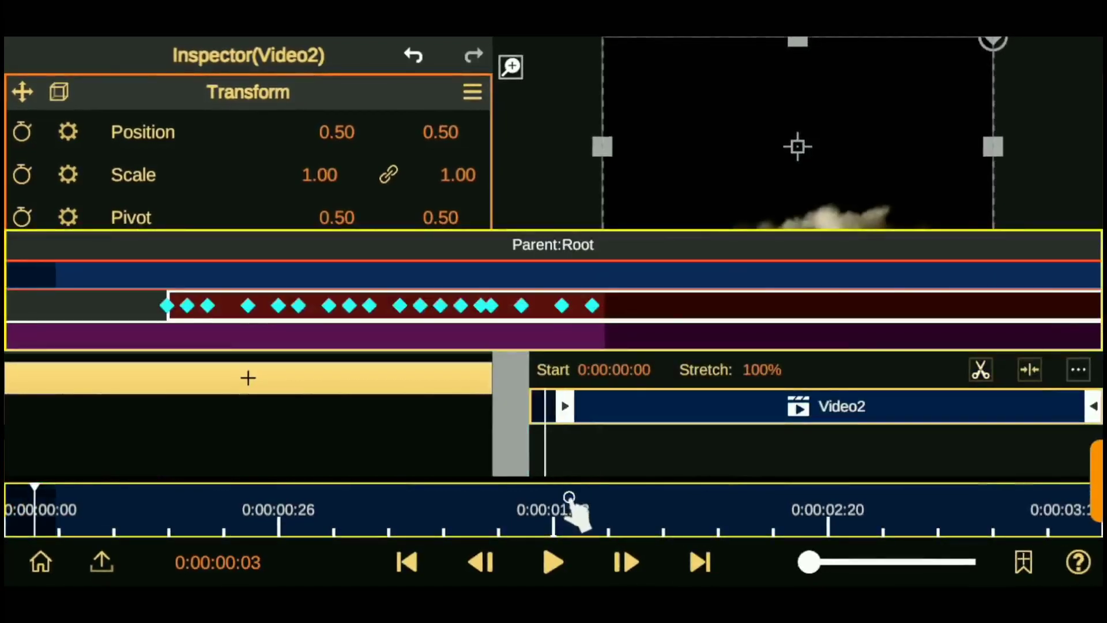
pyautogui.click(562, 525)
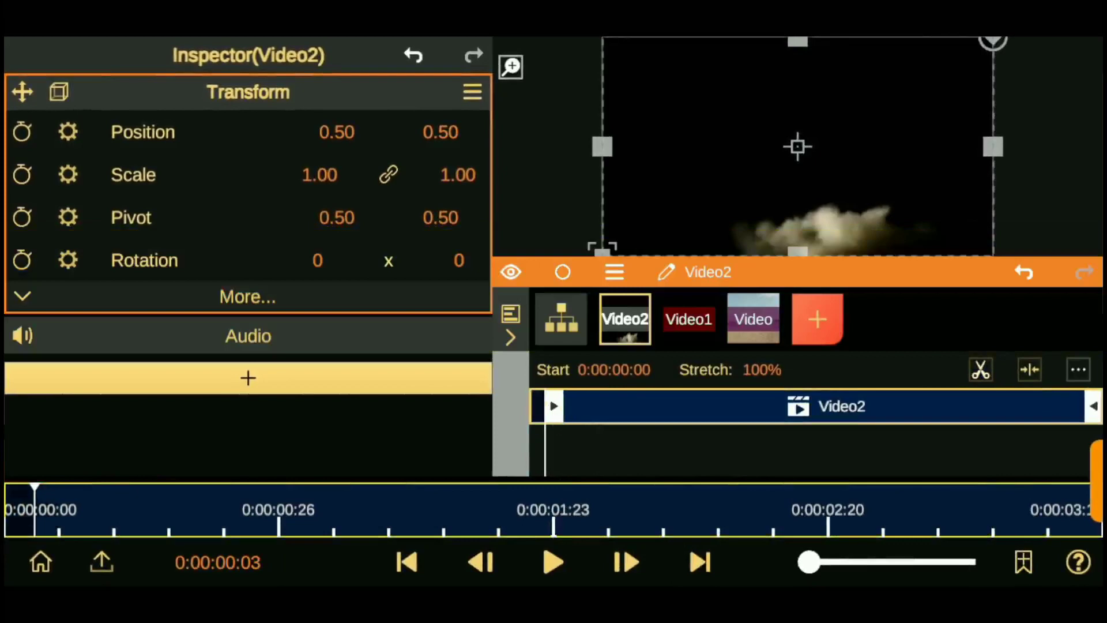
pyautogui.click(1030, 368)
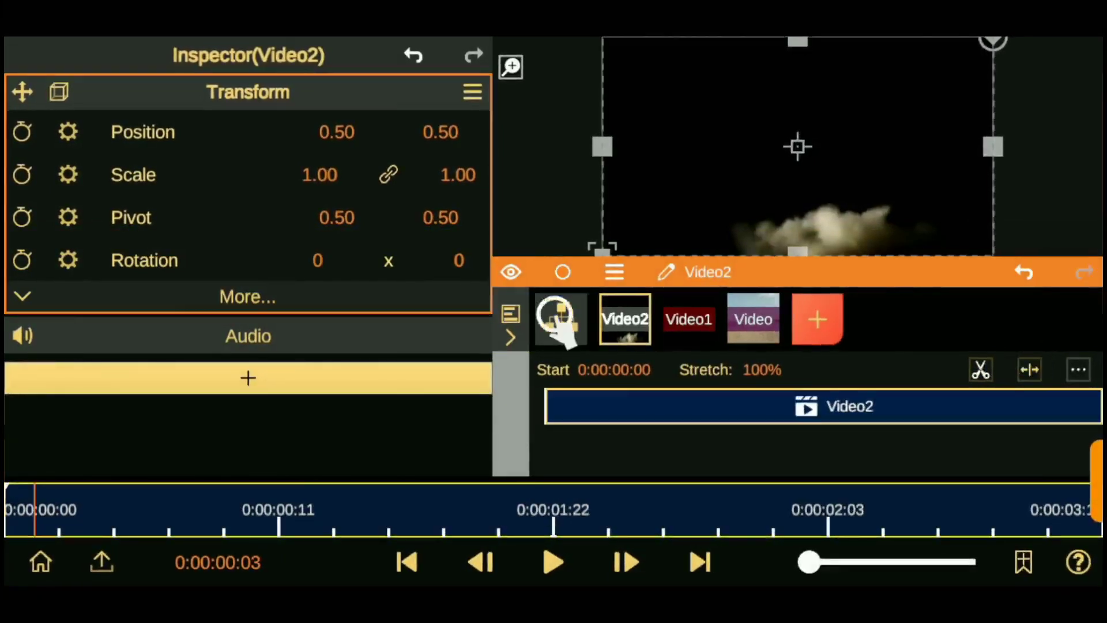
pyautogui.click(554, 315)
pyautogui.moveTo(830, 407); pyautogui.dragTo(891, 407)
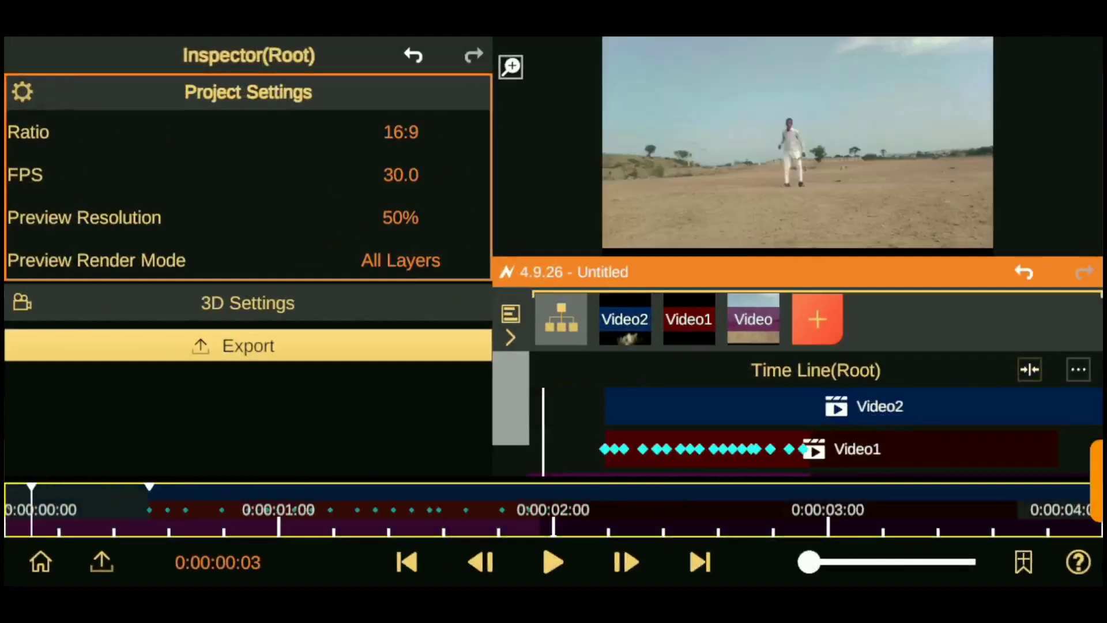
pyautogui.click(865, 406)
# Lower the Video2 clip in frame to Position 0.50, 0.62.
pyautogui.click(555, 314)
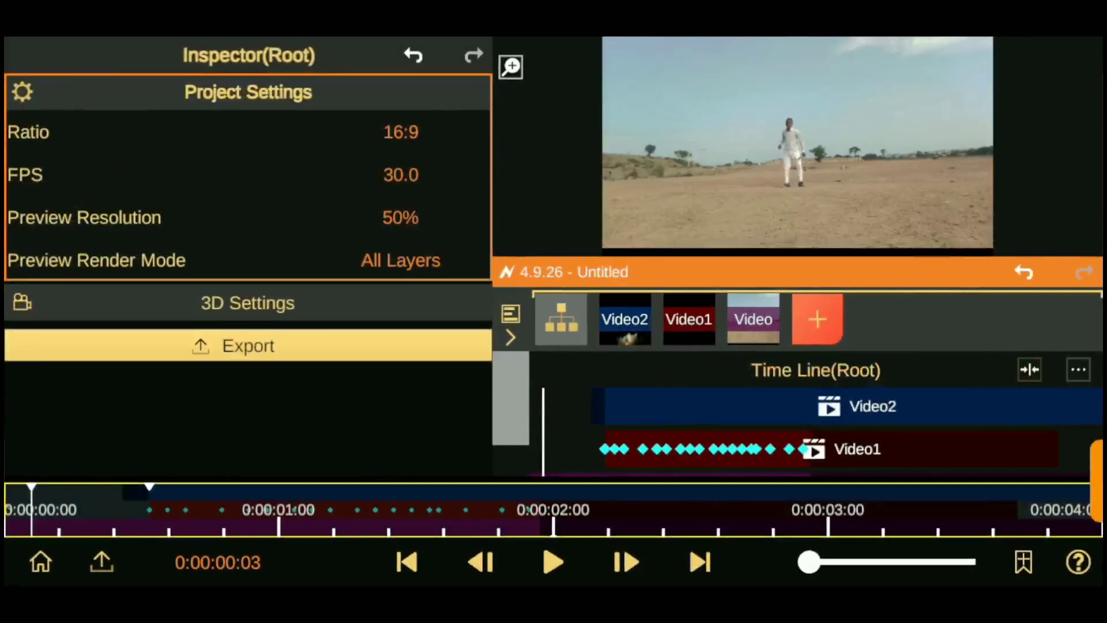
pyautogui.click(865, 407)
pyautogui.scroll(2, 807, 438)
pyautogui.click(985, 513)
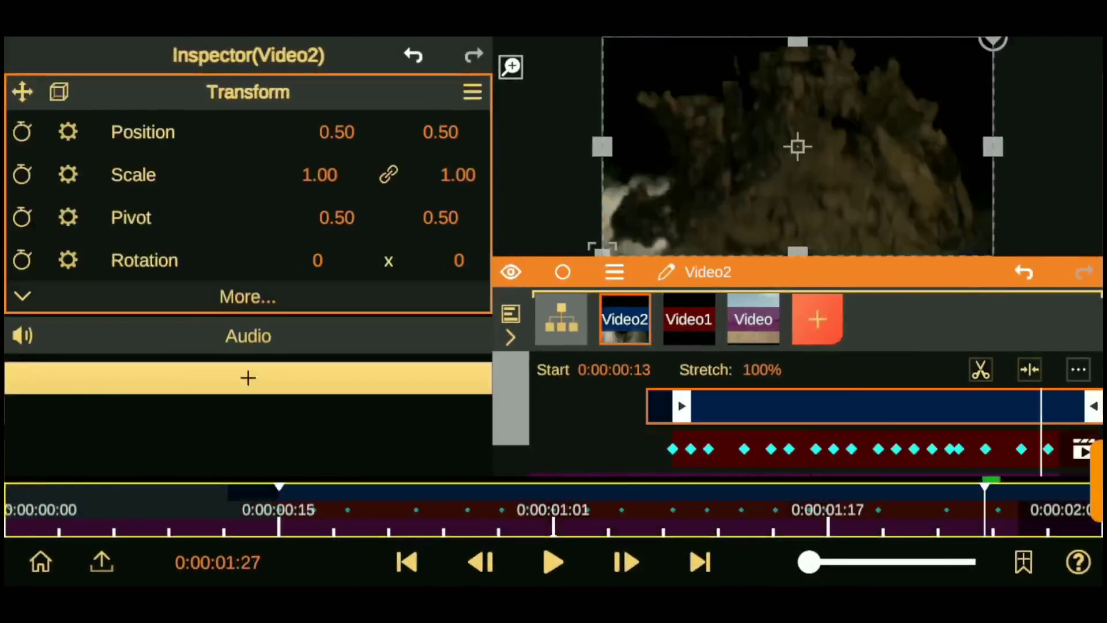
pyautogui.click(996, 511)
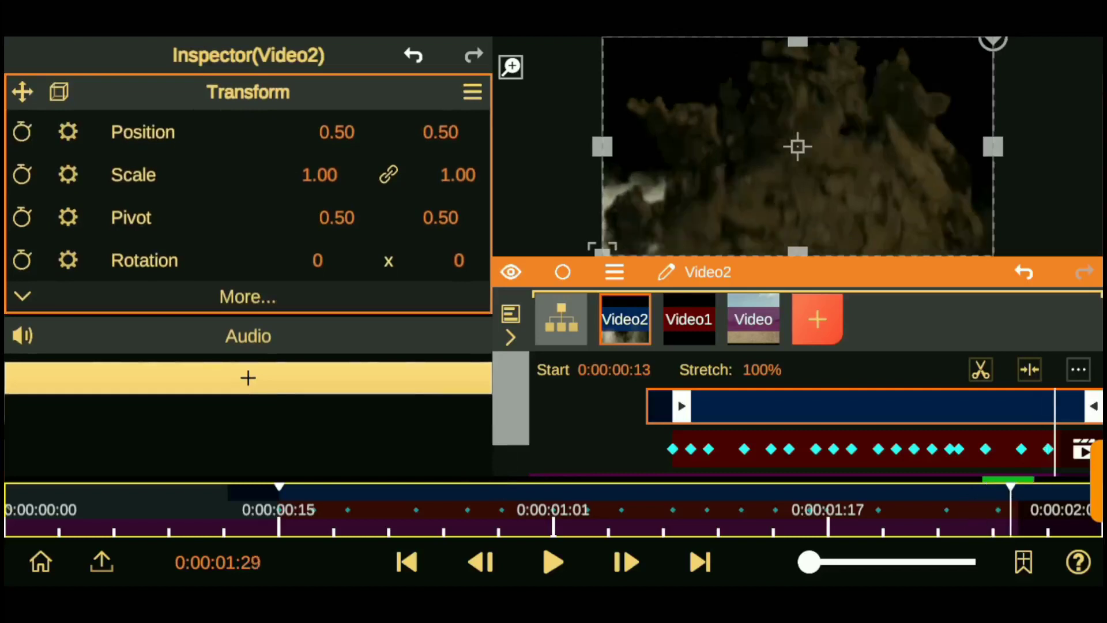
pyautogui.scroll(1, 808, 438)
pyautogui.click(611, 415)
pyautogui.click(290, 508)
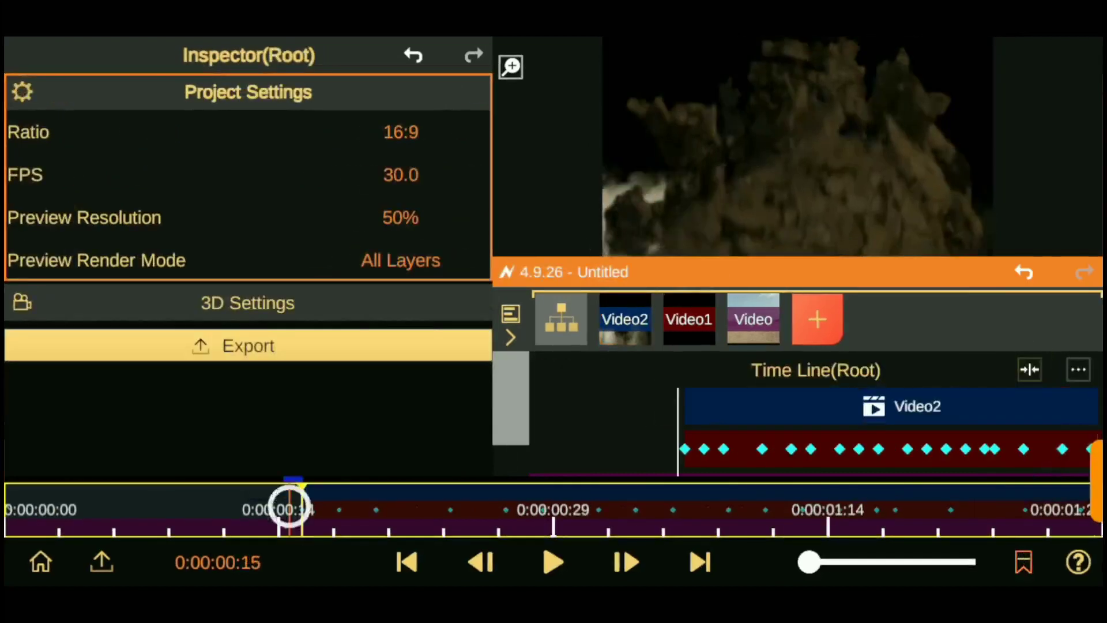
pyautogui.click(880, 401)
pyautogui.moveTo(441, 132); pyautogui.dragTo(436, 115)
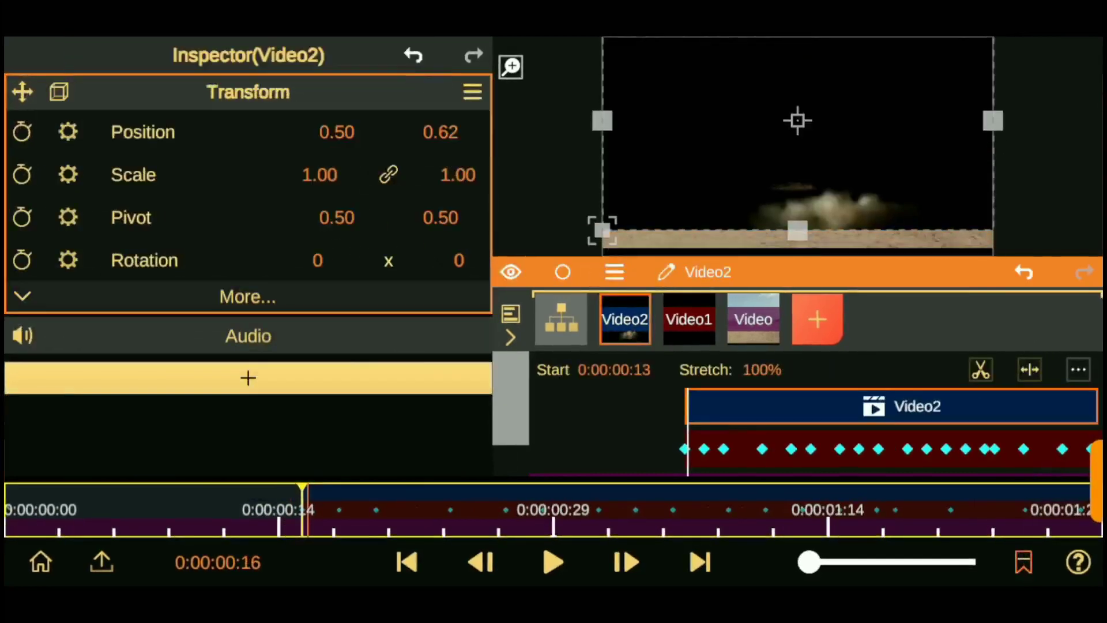
# Switch Video2 to 3D transform values and move it after Video1 in layer order.
pyautogui.click(58, 92)
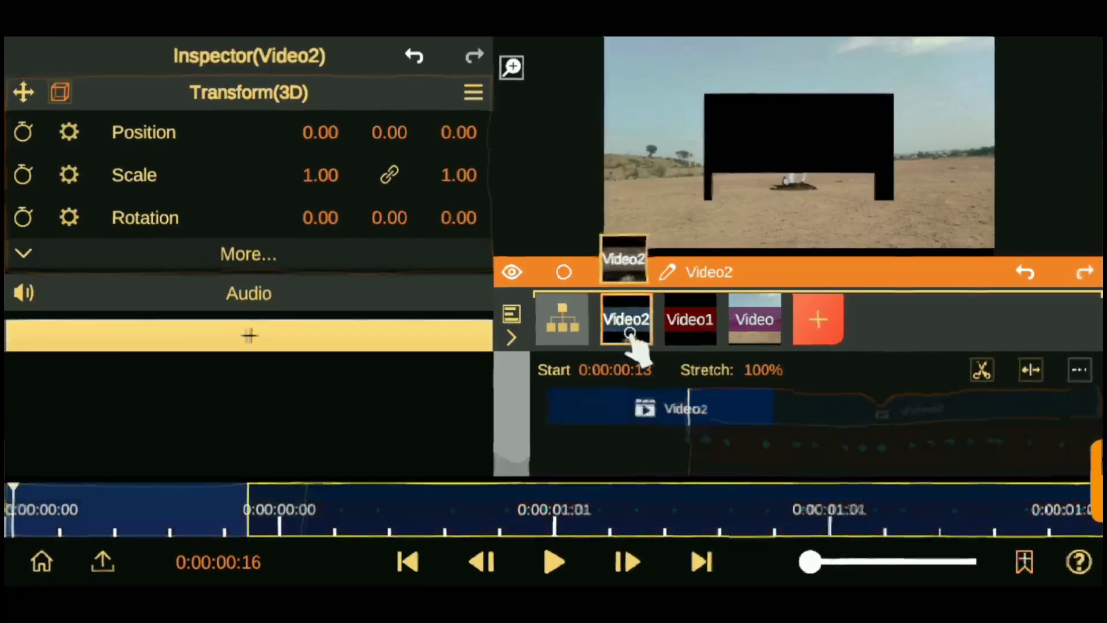
pyautogui.moveTo(626, 329); pyautogui.dragTo(708, 398)
pyautogui.click(561, 319)
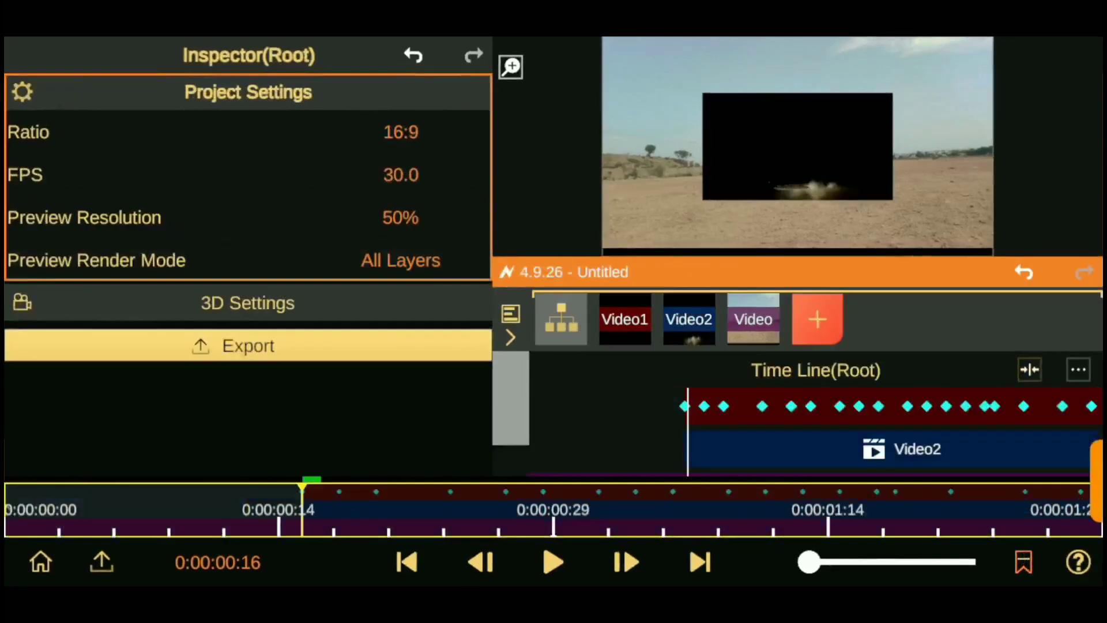
pyautogui.click(689, 319)
# Set Video2's 3D Position to -0.14, -0.10, 0.44 and unlinked Scale X to 1.55.
pyautogui.moveTo(459, 132); pyautogui.dragTo(460, 86)
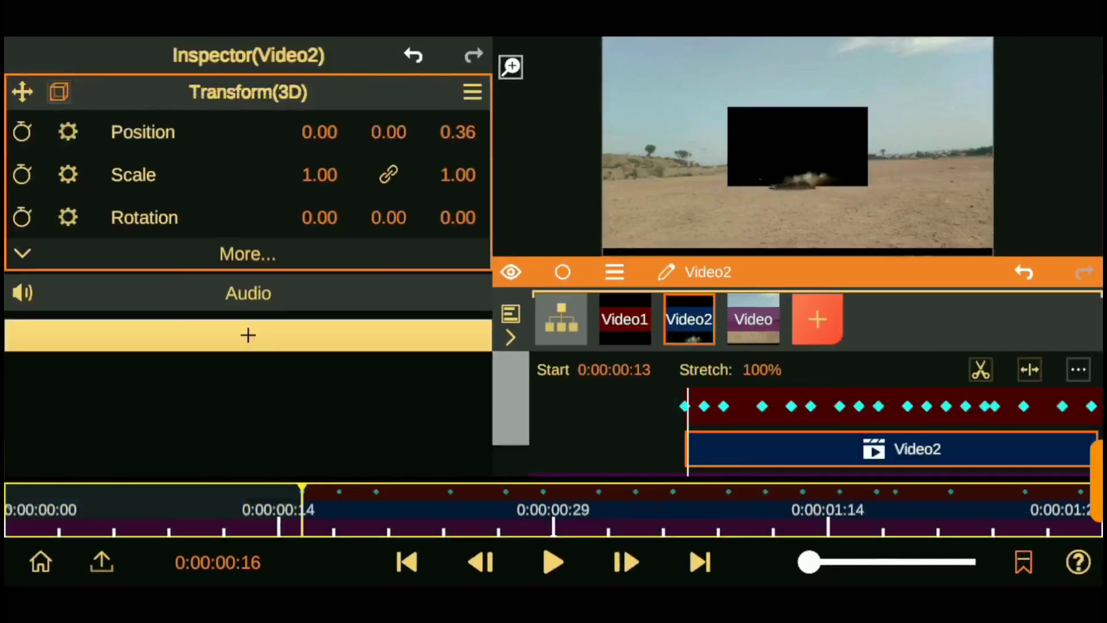
pyautogui.moveTo(388, 131); pyautogui.dragTo(390, 151)
pyautogui.moveTo(320, 132); pyautogui.dragTo(317, 151)
pyautogui.moveTo(458, 131); pyautogui.dragTo(460, 107)
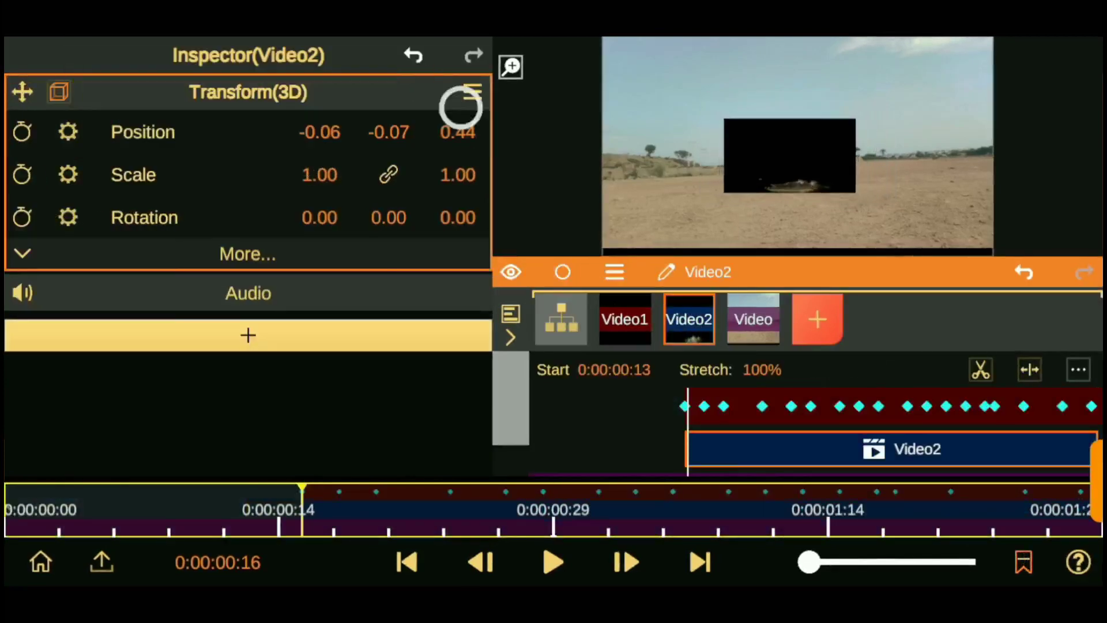
pyautogui.moveTo(327, 171); pyautogui.dragTo(444, 172)
pyautogui.moveTo(320, 131); pyautogui.dragTo(302, 135)
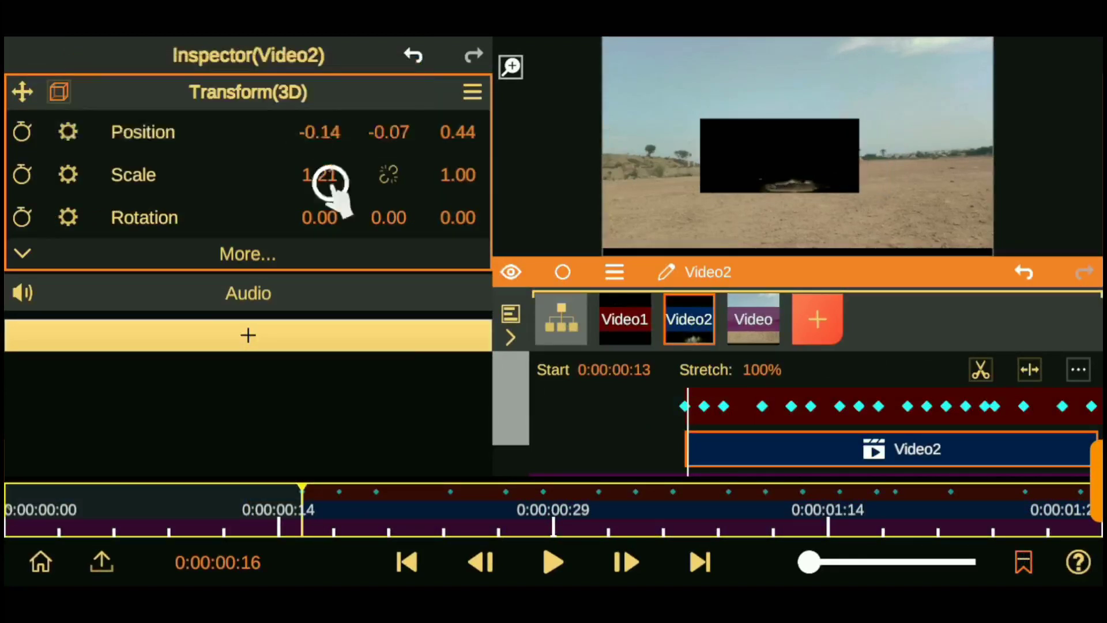
pyautogui.moveTo(326, 175)
pyautogui.mouseDown()
pyautogui.moveTo(458, 191)
pyautogui.moveTo(520, 184)
pyautogui.mouseUp()
pyautogui.moveTo(389, 132); pyautogui.dragTo(460, 193)
pyautogui.moveTo(320, 132); pyautogui.dragTo(329, 168)
pyautogui.moveTo(389, 132); pyautogui.dragTo(395, 141)
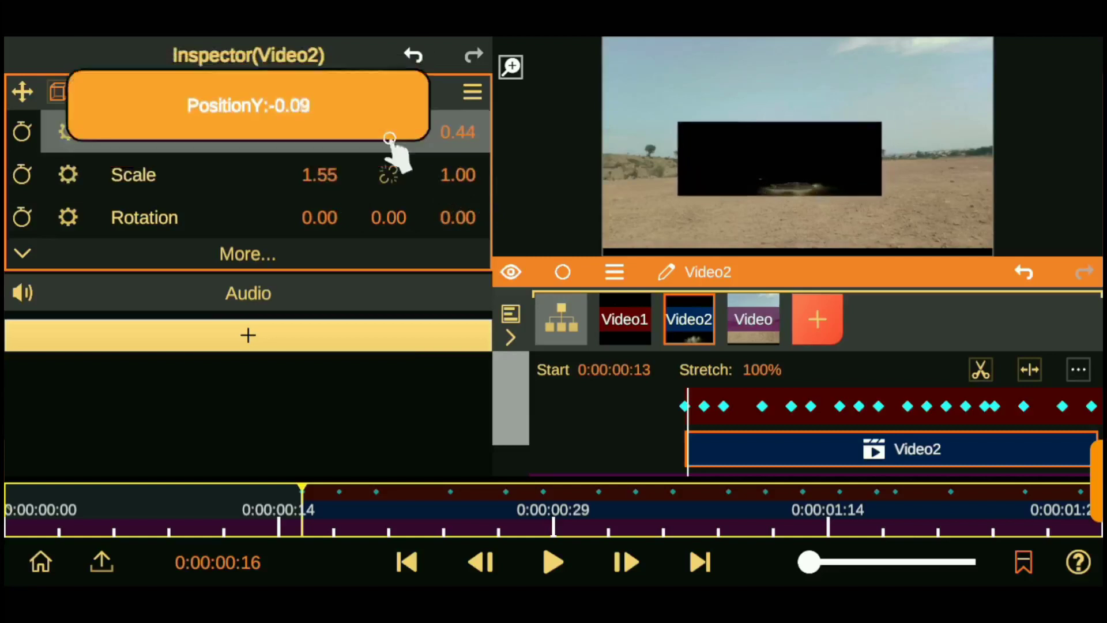
# Set the Video2 dust overlay's opacity to 0.92.
pyautogui.click(248, 254)
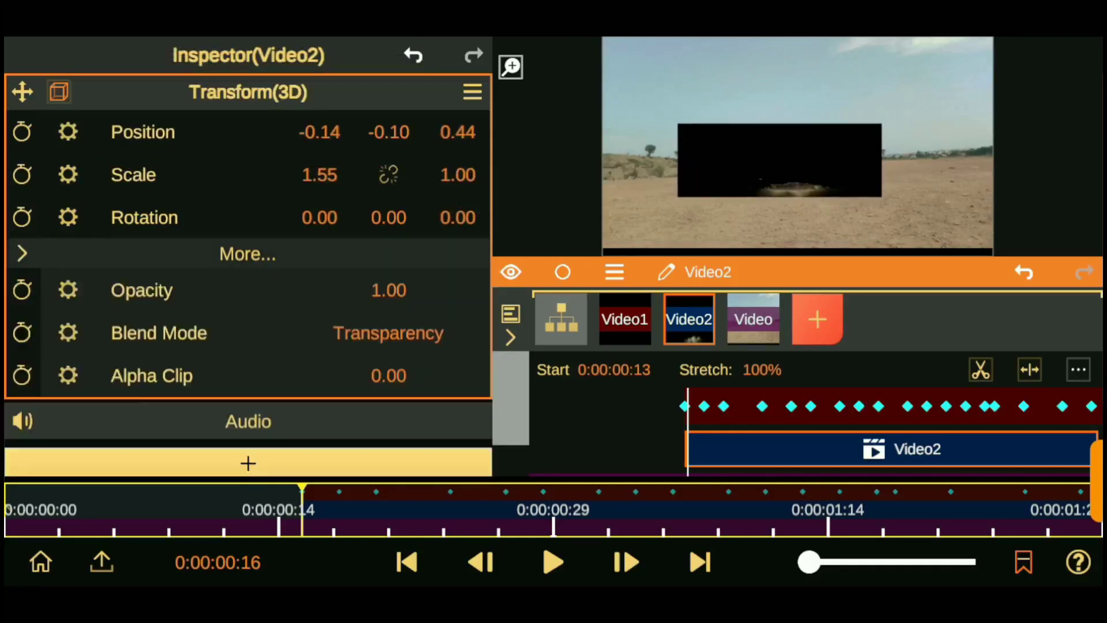
pyautogui.moveTo(388, 290); pyautogui.dragTo(378, 490)
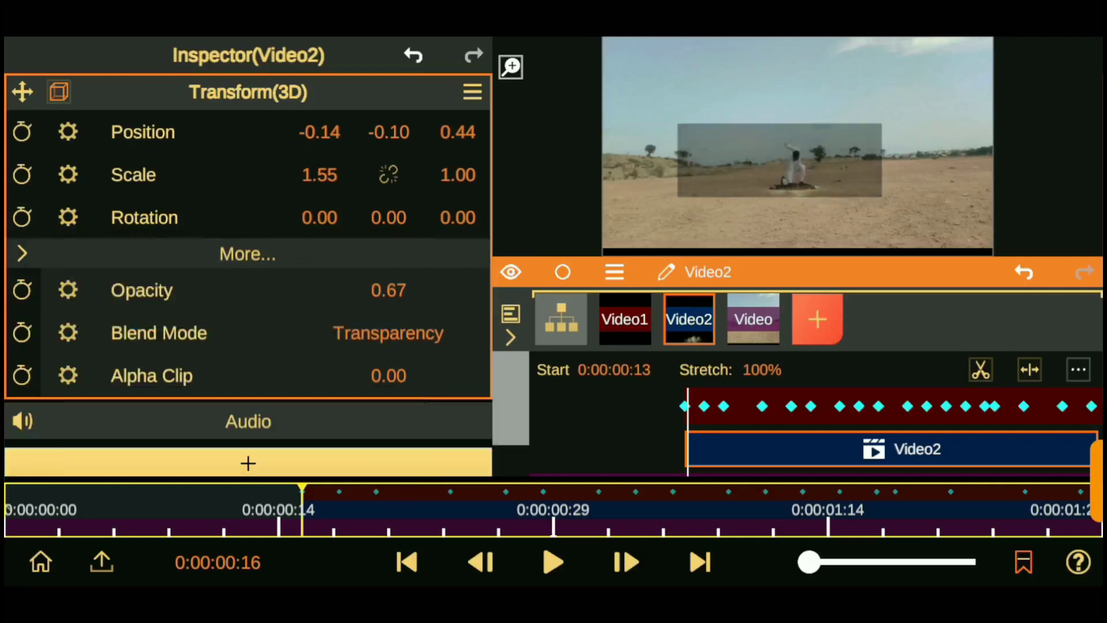
pyautogui.moveTo(388, 290); pyautogui.dragTo(401, 156)
# Add first Position and Scale keyframes on Video2, then advance a few frames.
pyautogui.click(22, 131)
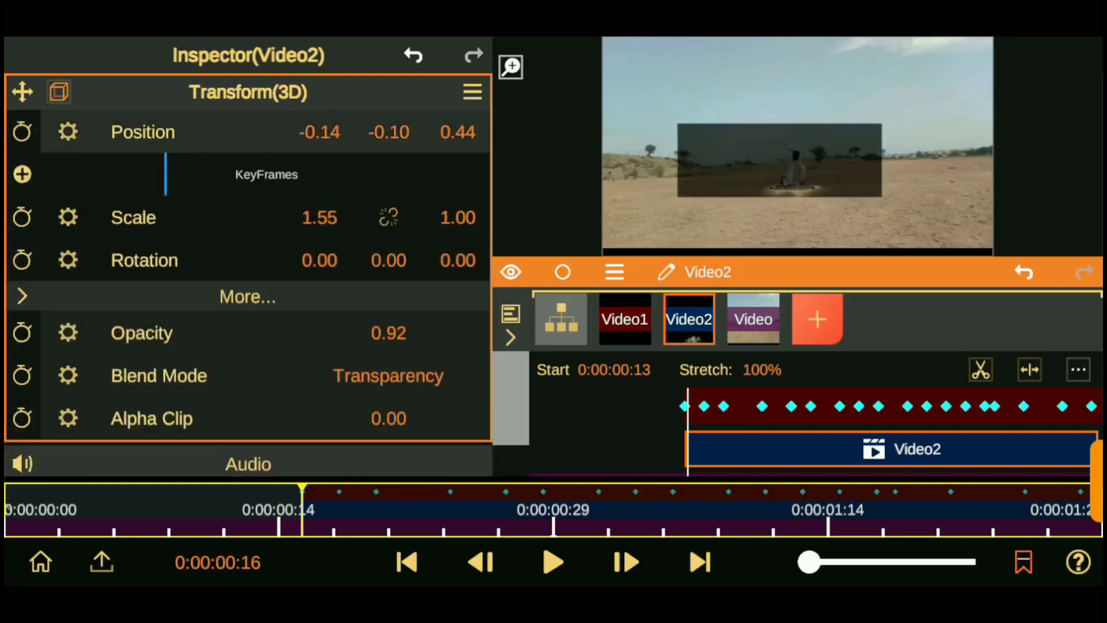
pyautogui.click(22, 216)
pyautogui.click(697, 561)
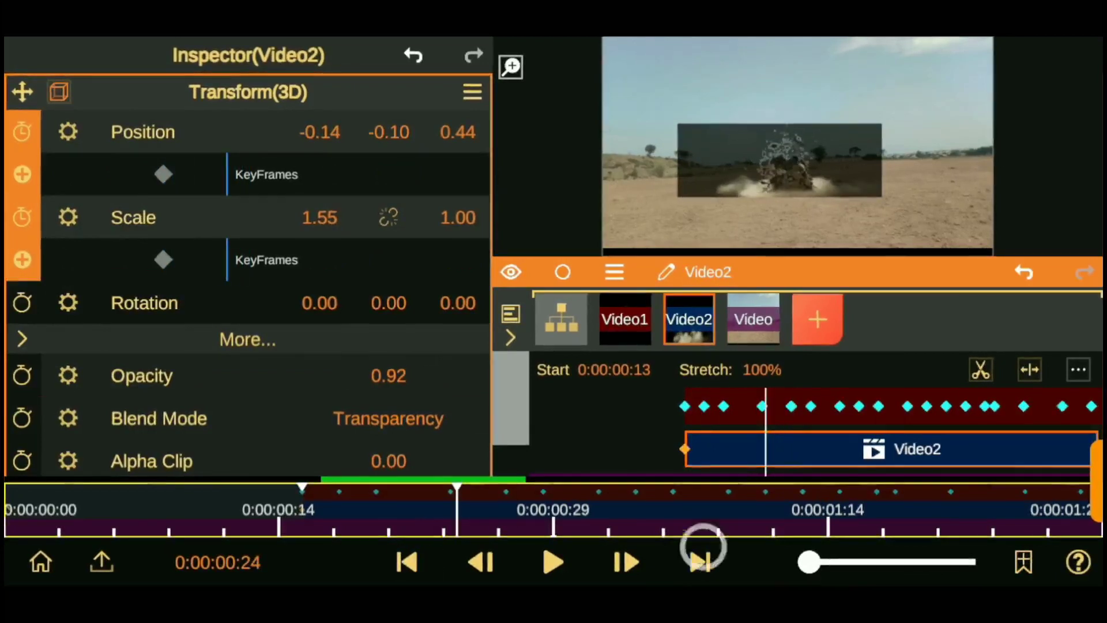
# At 0:00:00:26, keyframe Video2 Scale Y 1.02 and Position Y -0.08.
pyautogui.click(701, 560)
pyautogui.moveTo(458, 217); pyautogui.dragTo(473, 205)
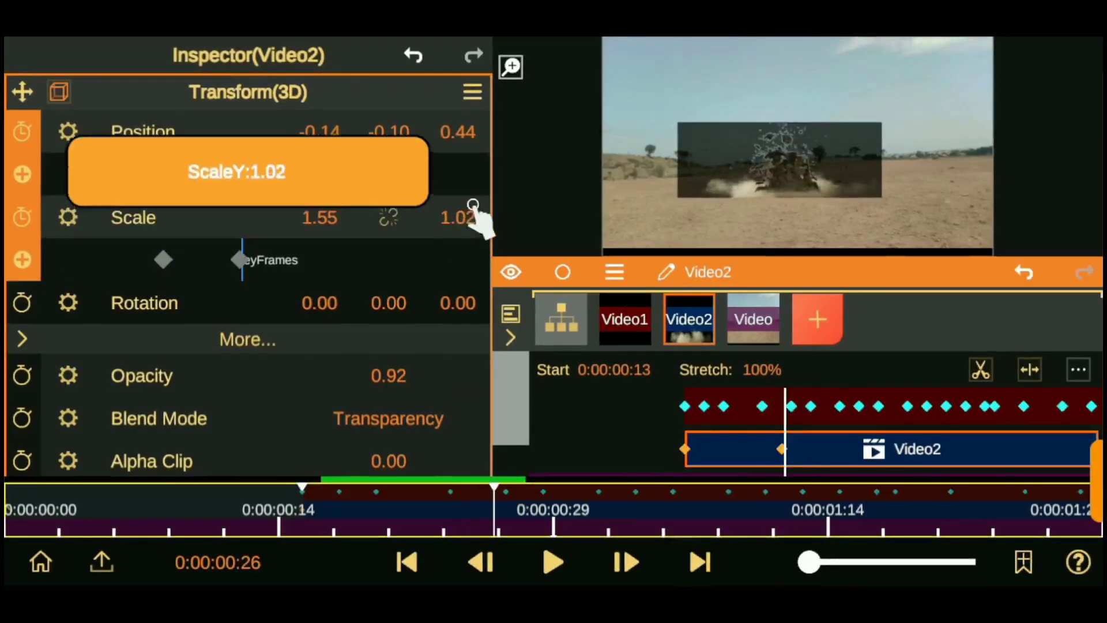
pyautogui.moveTo(394, 141); pyautogui.dragTo(408, 145)
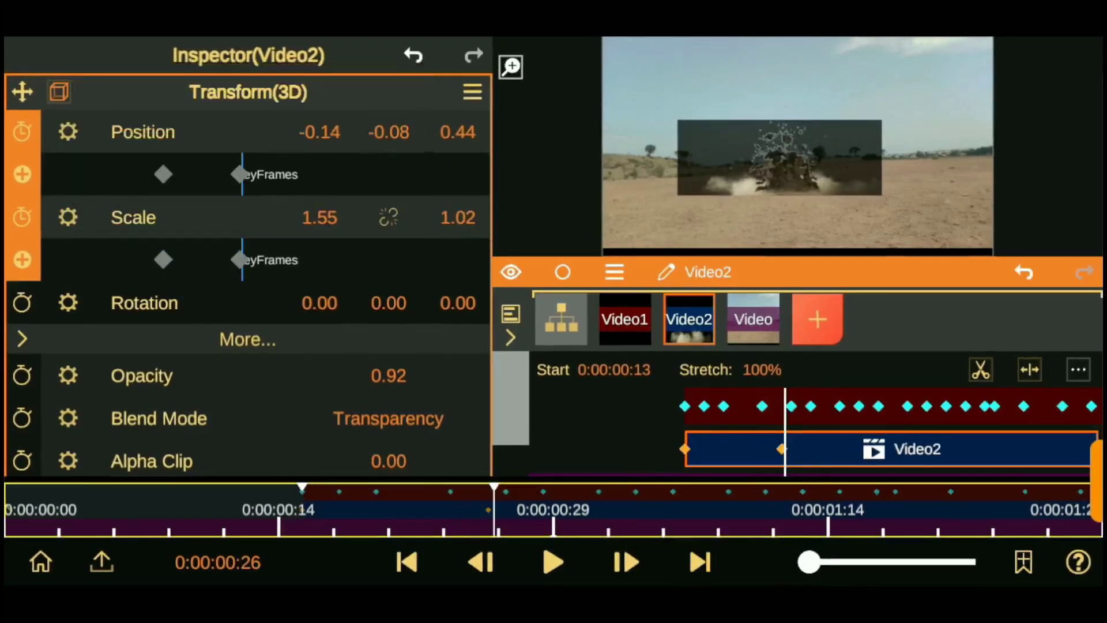
# At 0:00:01:05, keyframe the clip lower with Scale X reduced below 1.55.
pyautogui.click(703, 556)
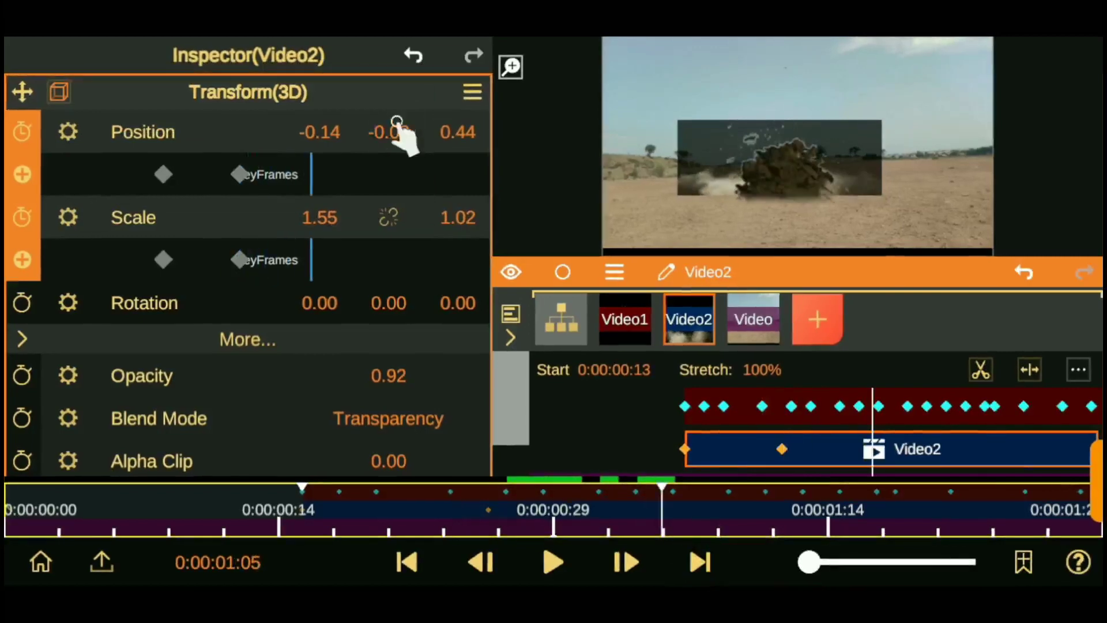
pyautogui.moveTo(397, 121); pyautogui.dragTo(391, 141)
pyautogui.moveTo(320, 222)
pyautogui.mouseDown()
pyautogui.moveTo(266, 249)
pyautogui.moveTo(202, 254)
pyautogui.mouseUp()
# At 0:00:01:11, keyframe the clip further down, depth 0.29, X 0.00, Scale Y 1.10.
pyautogui.click(684, 563)
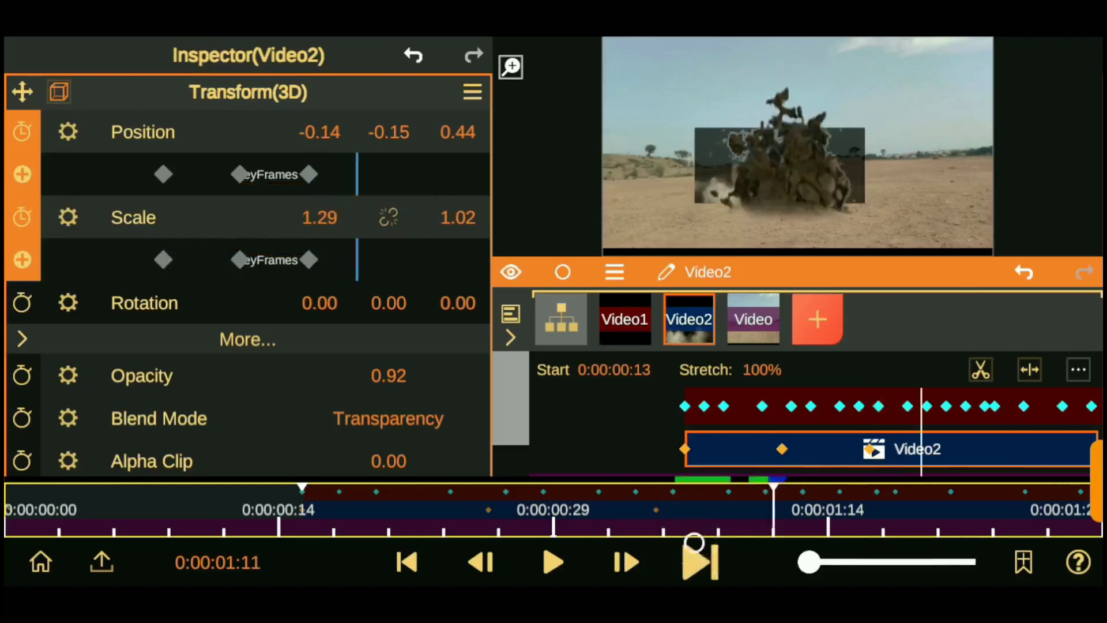
pyautogui.moveTo(389, 132); pyautogui.dragTo(408, 180)
pyautogui.moveTo(457, 132); pyautogui.dragTo(454, 172)
pyautogui.moveTo(319, 131); pyautogui.dragTo(358, 177)
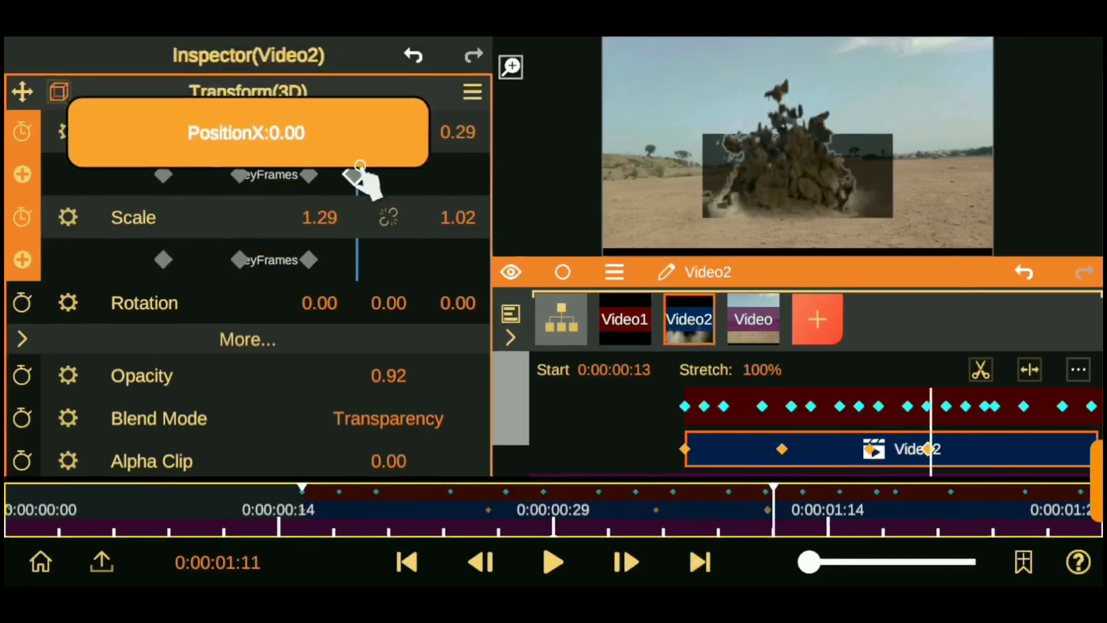
pyautogui.moveTo(457, 217); pyautogui.dragTo(457, 193)
# Keyframe depth 0.16 at 0:00:01:14 and 0.09 three frames later.
pyautogui.click(699, 562)
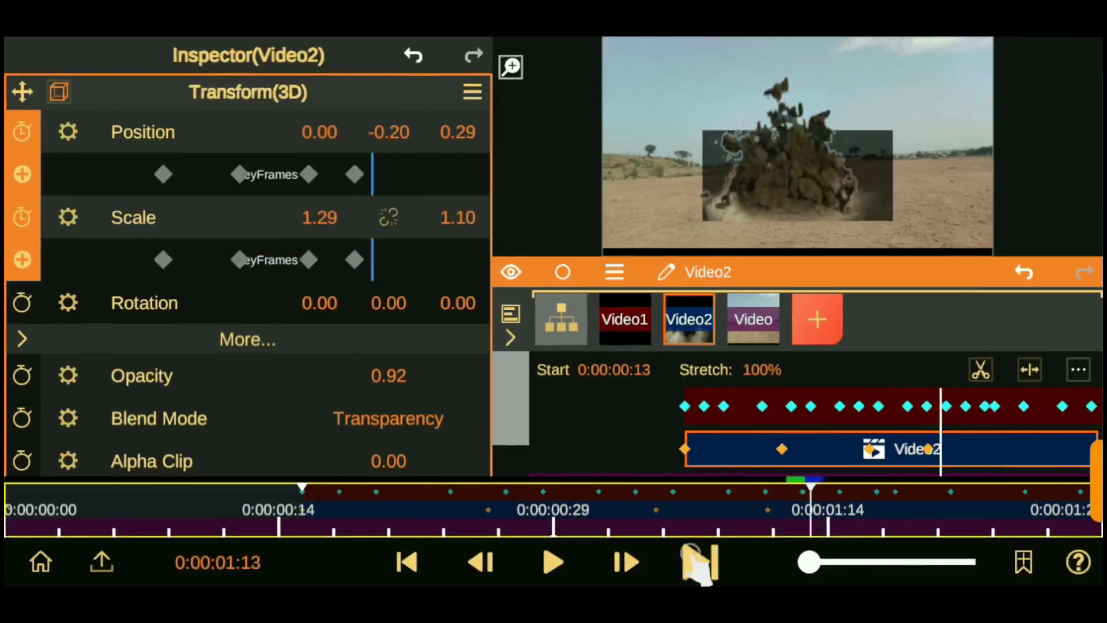
pyautogui.click(407, 563)
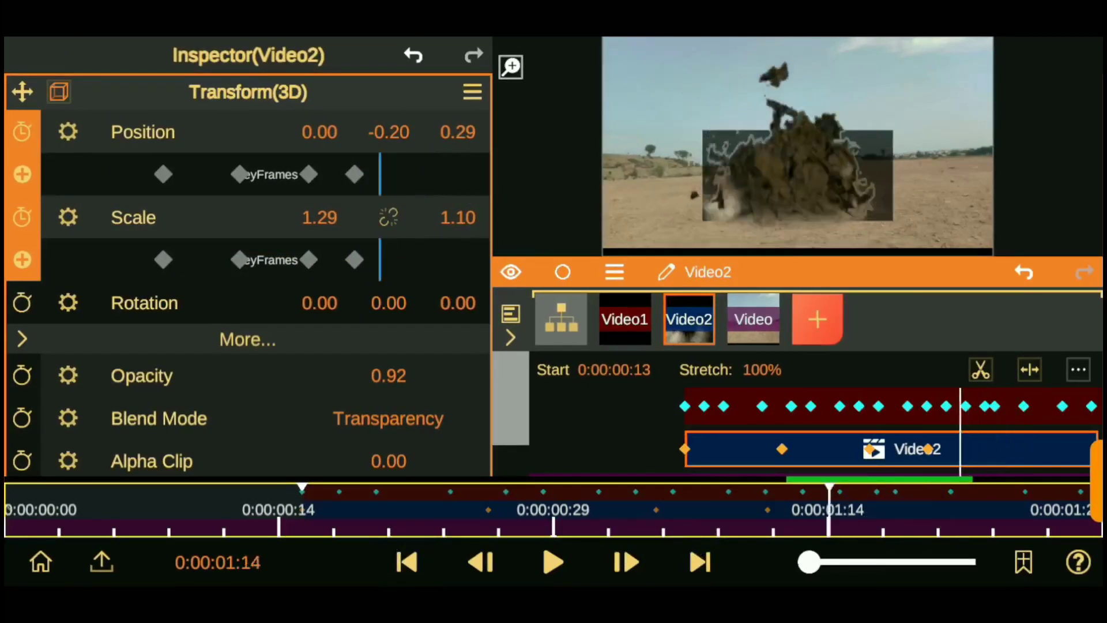
pyautogui.moveTo(458, 131); pyautogui.dragTo(464, 176)
pyautogui.click(627, 562)
pyautogui.click(626, 562)
pyautogui.click(626, 562)
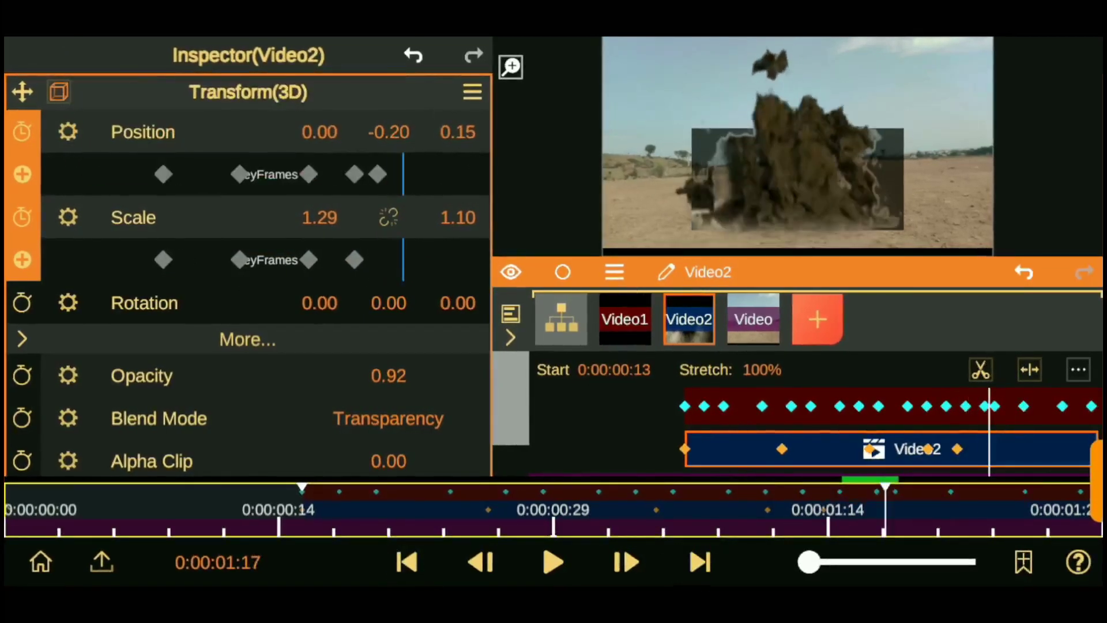
pyautogui.moveTo(458, 131); pyautogui.dragTo(457, 178)
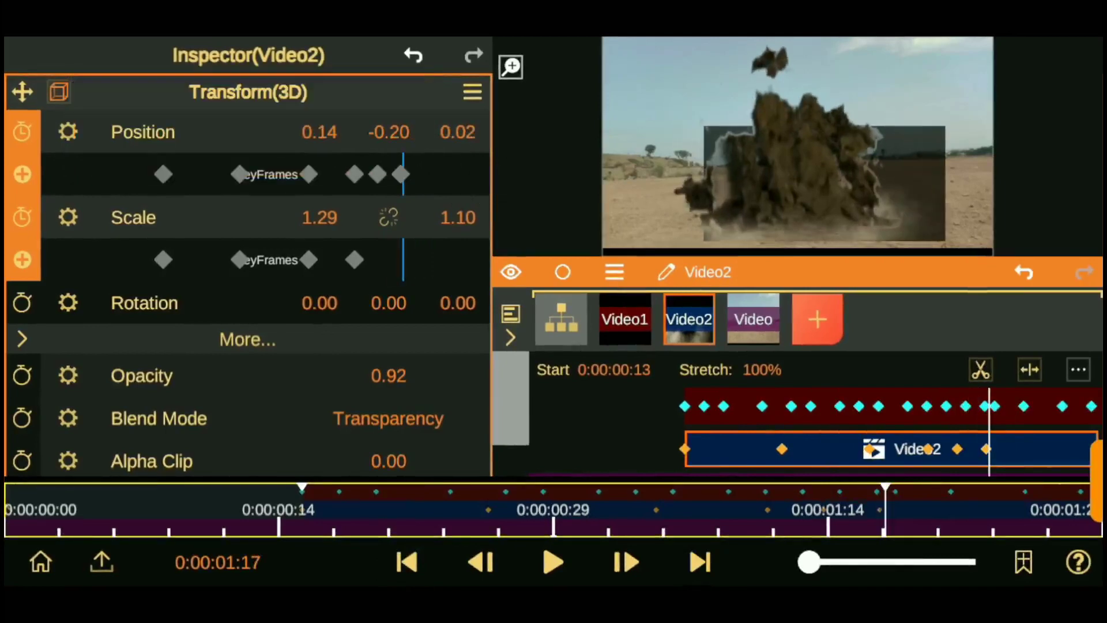
# At 0:00:01:21, keyframe depth -0.11, Position X 0.04, and Scale 1.63 for the punch-in.
pyautogui.click(699, 562)
pyautogui.click(699, 563)
pyautogui.moveTo(458, 131); pyautogui.dragTo(457, 167)
pyautogui.moveTo(320, 131); pyautogui.dragTo(292, 148)
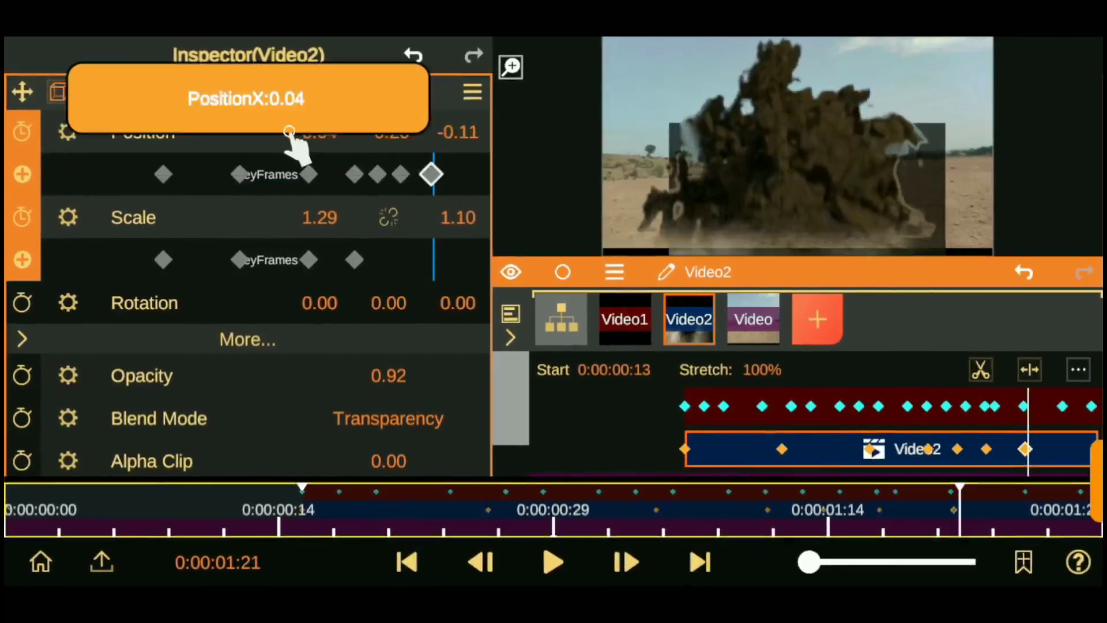
pyautogui.moveTo(319, 217); pyautogui.dragTo(494, 227)
pyautogui.click(700, 562)
# Return to the first keyframe at 0:00:00:17 and start fading down the clip's opacity.
pyautogui.click(699, 563)
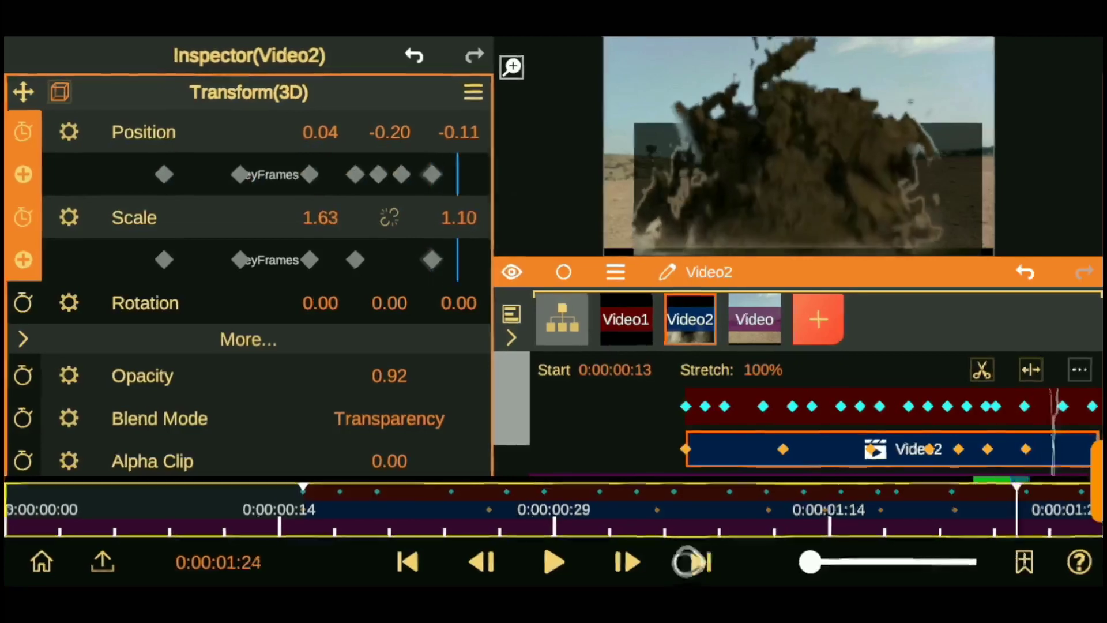
pyautogui.click(699, 562)
pyautogui.click(699, 562)
pyautogui.click(700, 562)
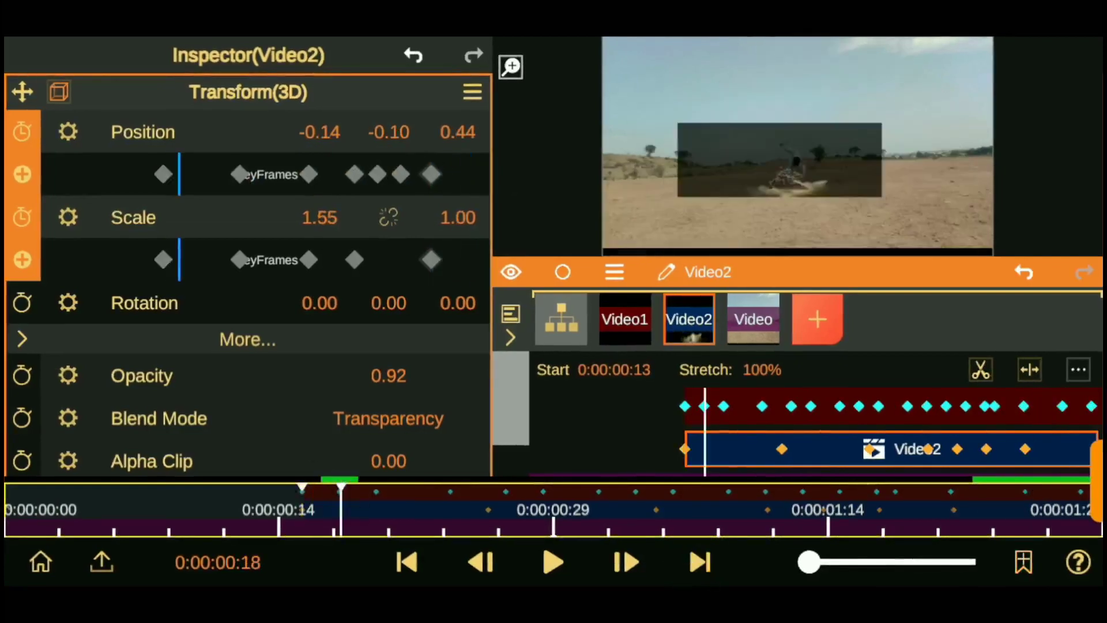
pyautogui.moveTo(388, 375); pyautogui.dragTo(396, 434)
# Drop the explosion clip's opacity to 0.09 and preview the playback.
pyautogui.moveTo(388, 375); pyautogui.dragTo(399, 423)
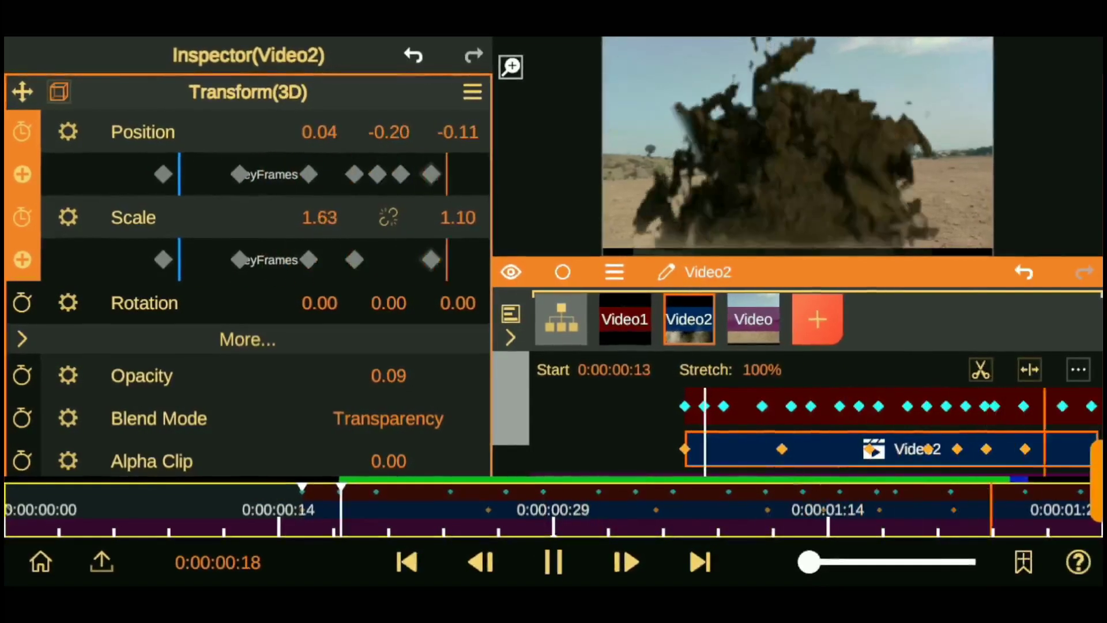
pyautogui.press('space')
pyautogui.press('space')
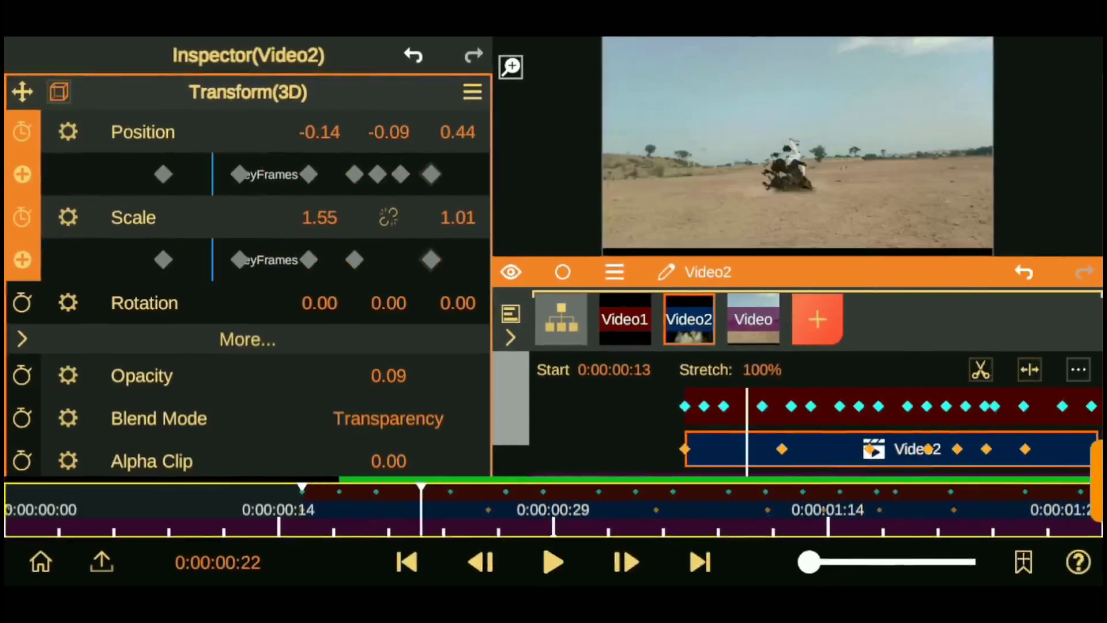
pyautogui.click(248, 92)
# Add a Color Correction > Other > Filters property using the Vibrance_C filter.
pyautogui.press('Right')
pyautogui.press('Right')
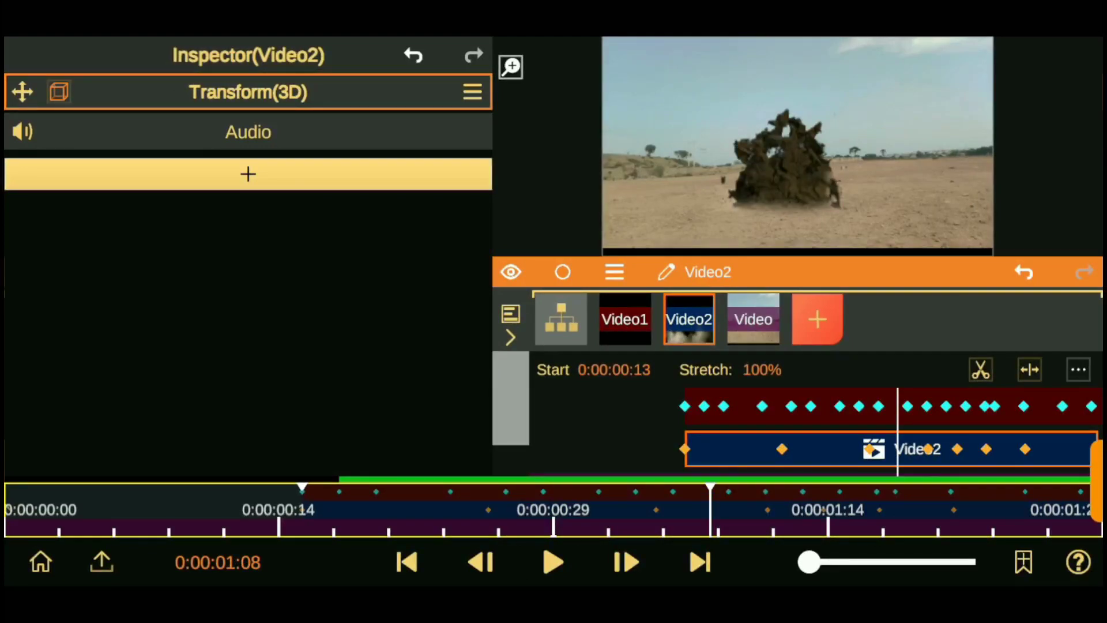
pyautogui.click(248, 174)
pyautogui.click(248, 423)
pyautogui.click(248, 378)
pyautogui.click(136, 109)
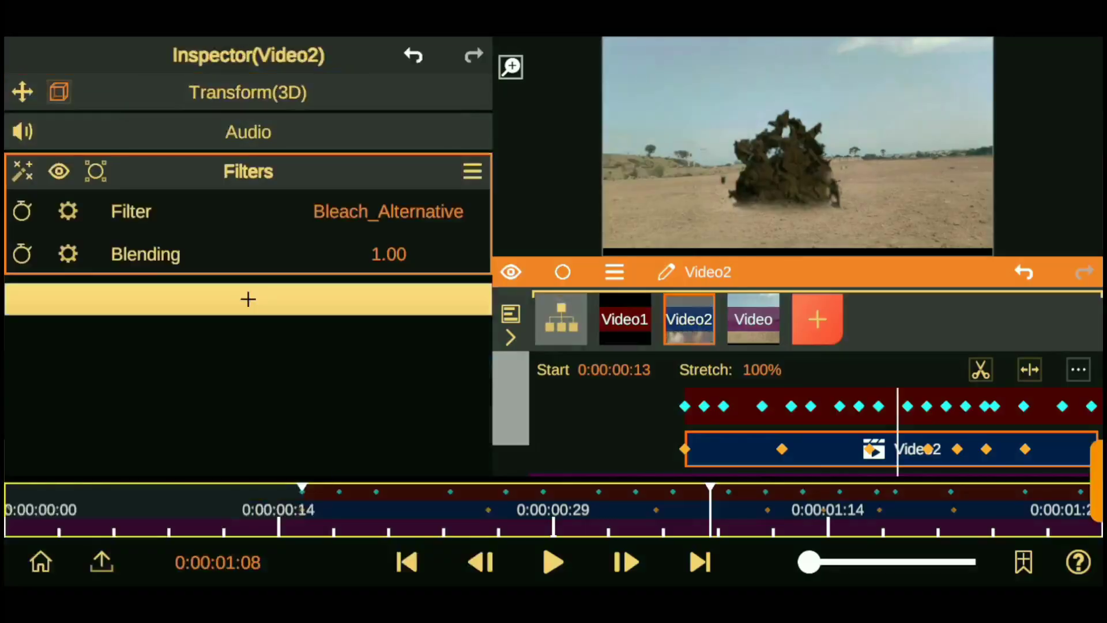
pyautogui.click(388, 211)
pyautogui.scroll(-6, 248, 364)
pyautogui.click(139, 406)
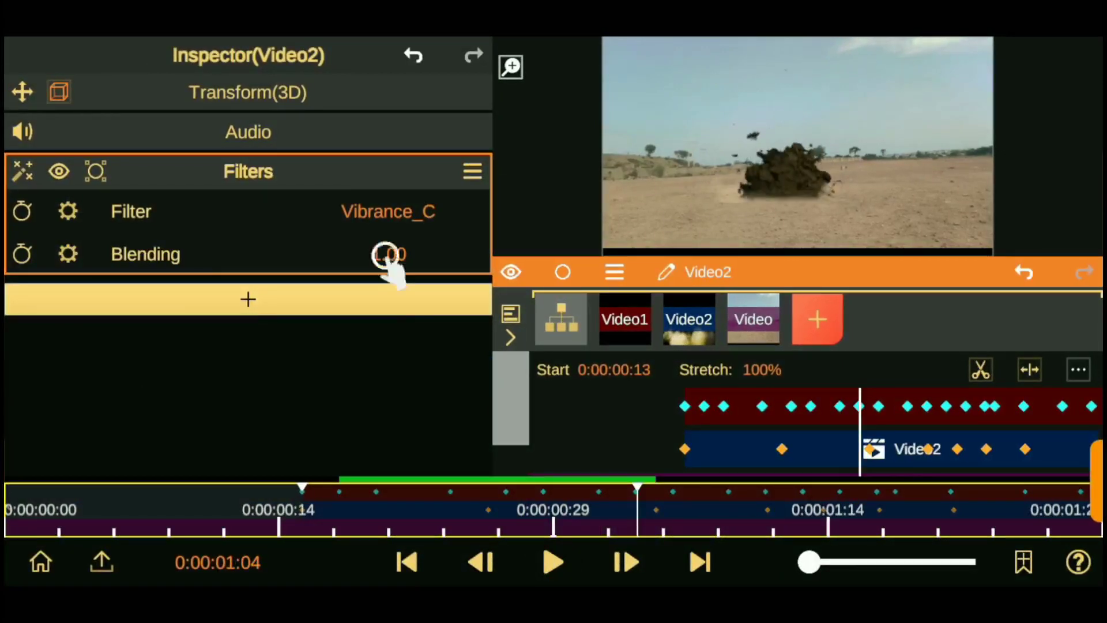
# Set the Vibrance_C filter blending to 0.41.
pyautogui.moveTo(386, 255); pyautogui.dragTo(385, 522)
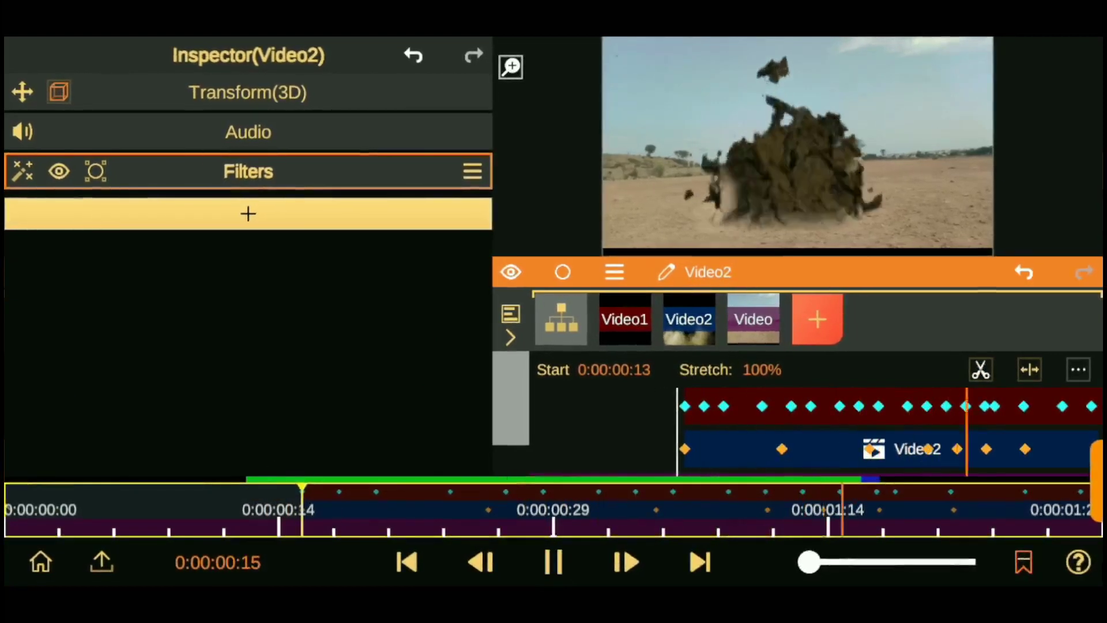
pyautogui.click(181, 172)
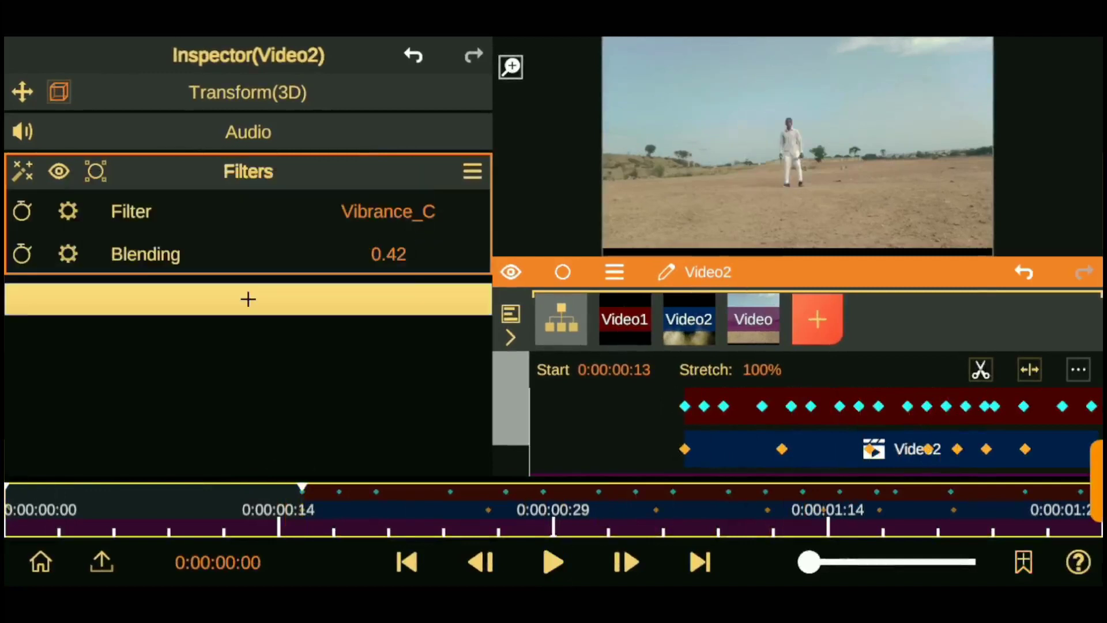
pyautogui.click(191, 170)
pyautogui.click(190, 170)
pyautogui.moveTo(401, 254); pyautogui.dragTo(408, 248)
pyautogui.click(248, 171)
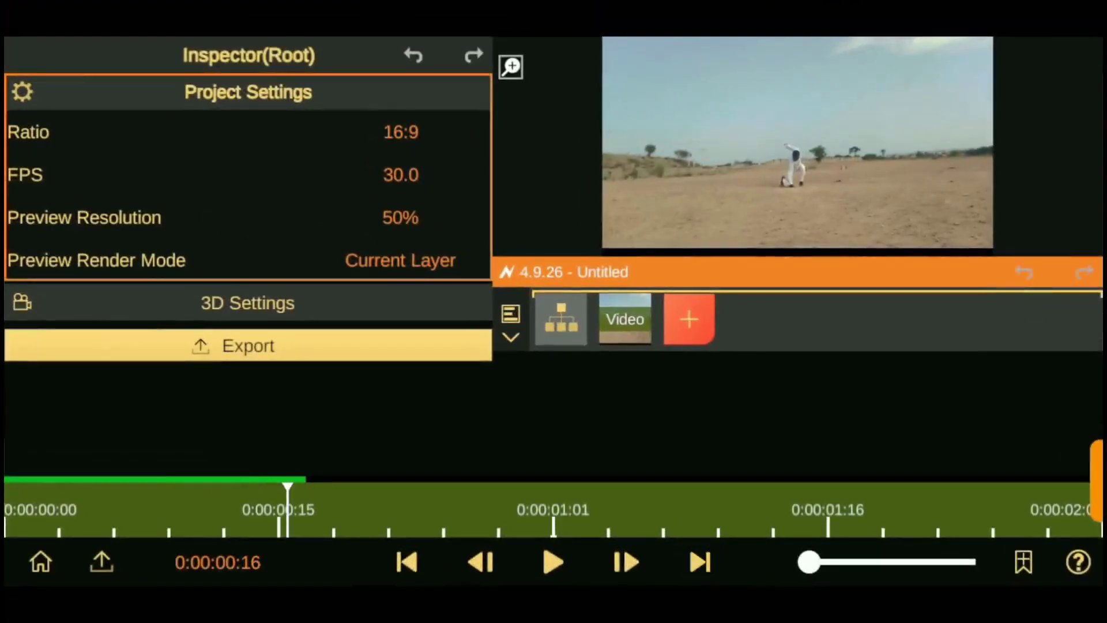
# Add an Adjustment Layer and set Preview Render Mode to All Layers.
pyautogui.click(689, 319)
pyautogui.click(796, 331)
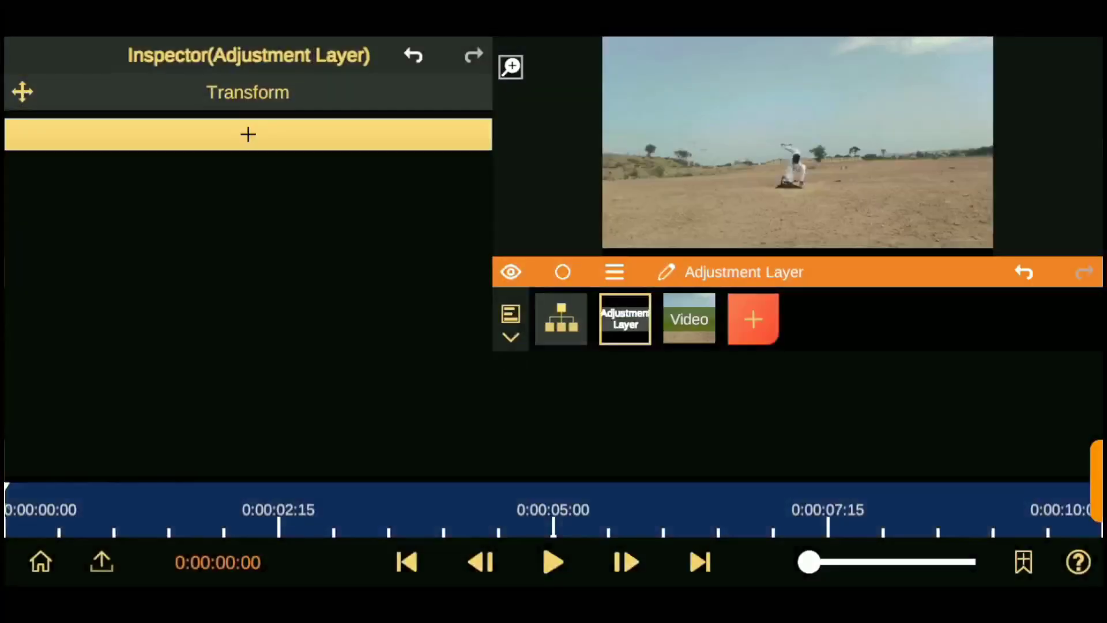
pyautogui.click(561, 319)
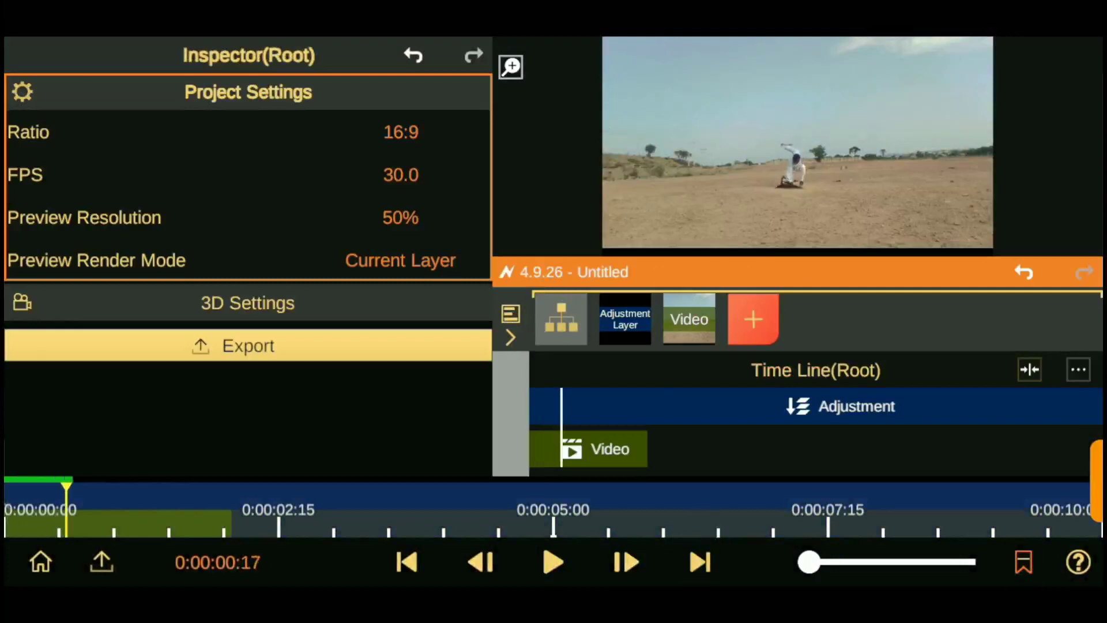
pyautogui.click(402, 280)
pyautogui.click(242, 148)
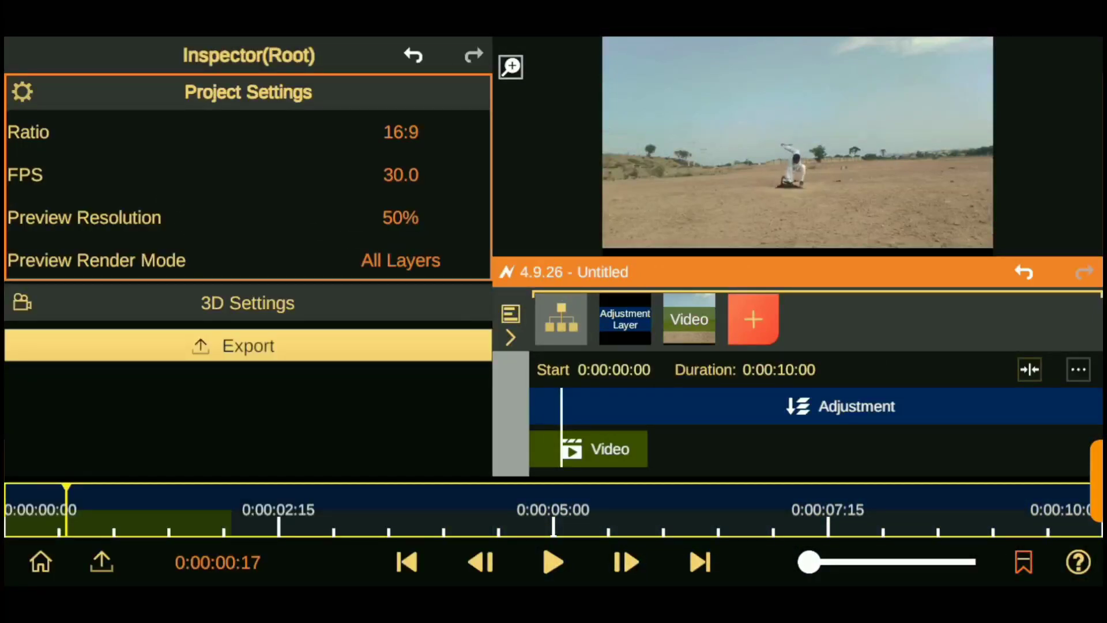
# Delete the extra adjustment layer, keeping the one starting at 0:00:00:18.
pyautogui.click(549, 399)
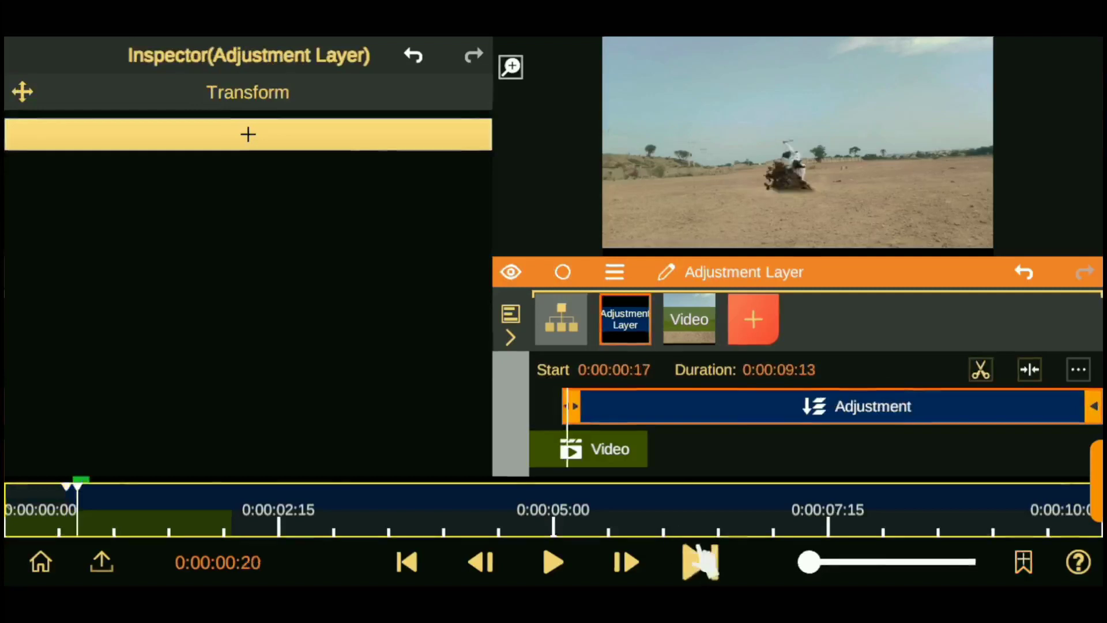
pyautogui.click(701, 537)
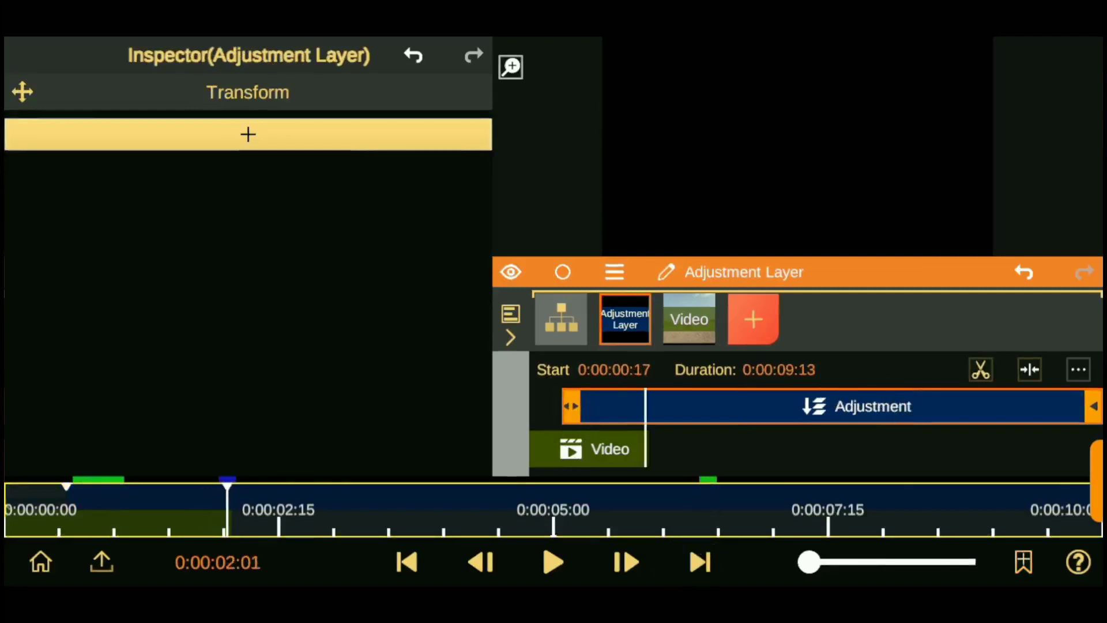
pyautogui.click(615, 271)
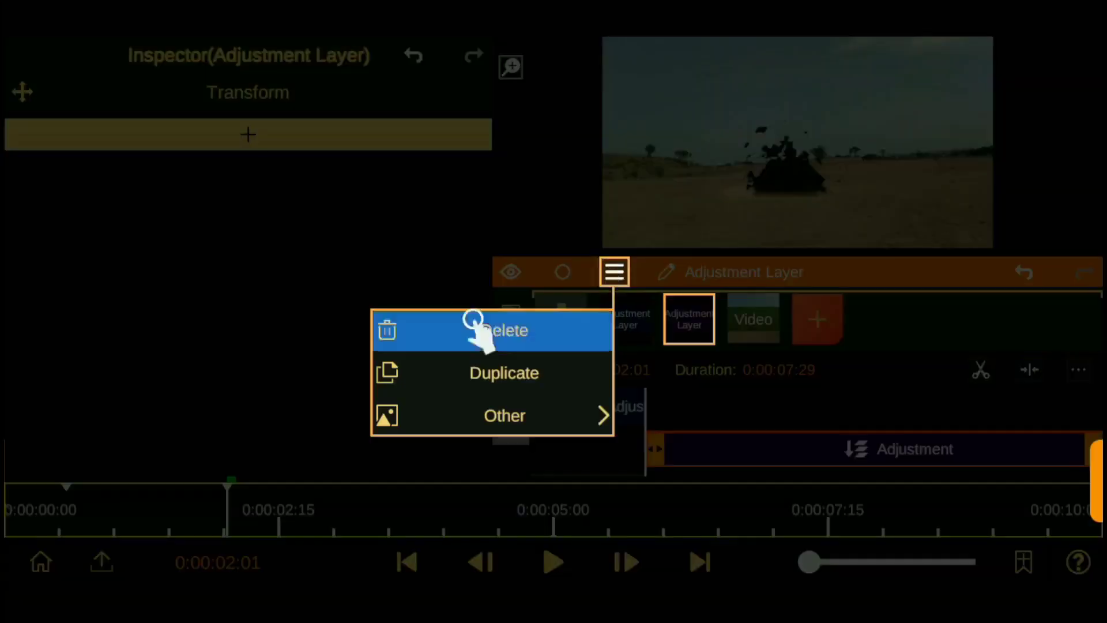
pyautogui.click(472, 319)
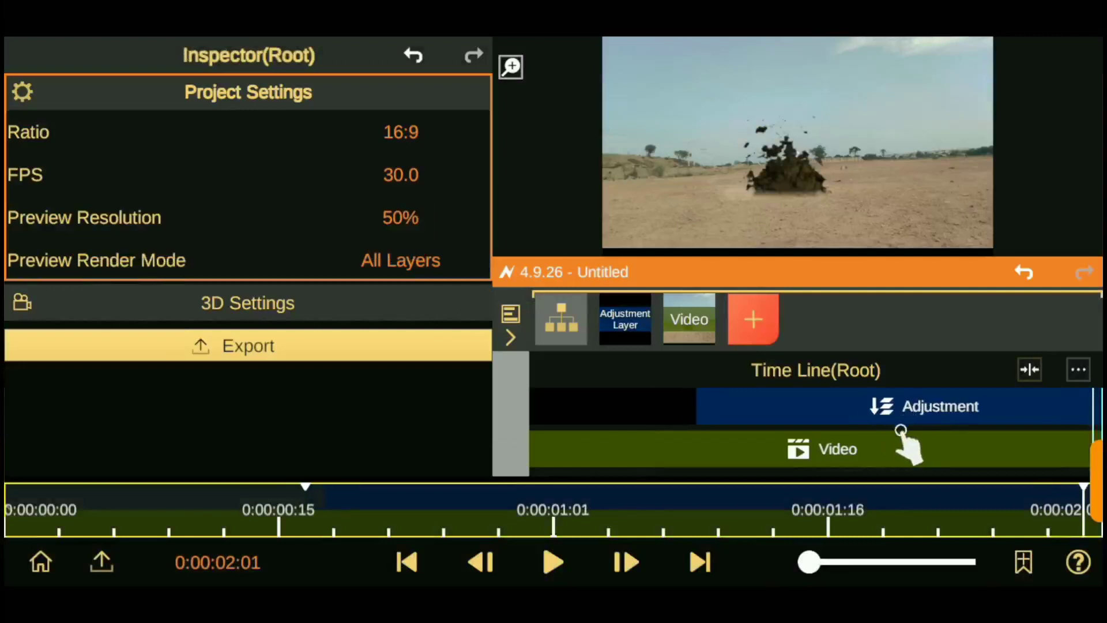
pyautogui.click(911, 407)
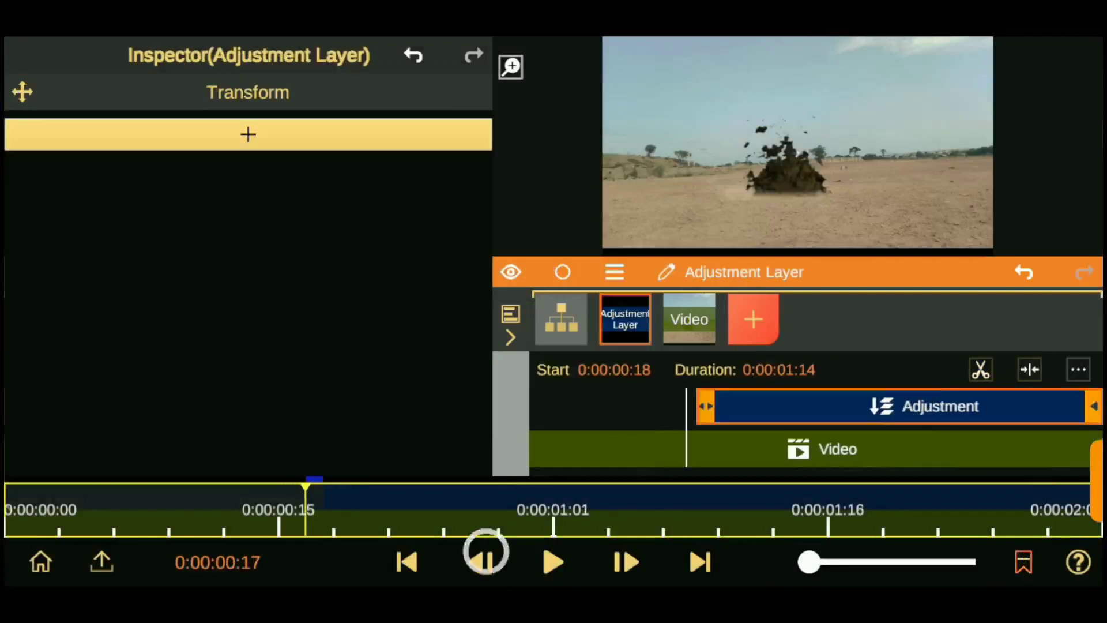
# Line the adjustment clip up at 0:00:00:17 and add a Shake effect to it.
pyautogui.moveTo(688, 398); pyautogui.dragTo(678, 398)
pyautogui.click(248, 134)
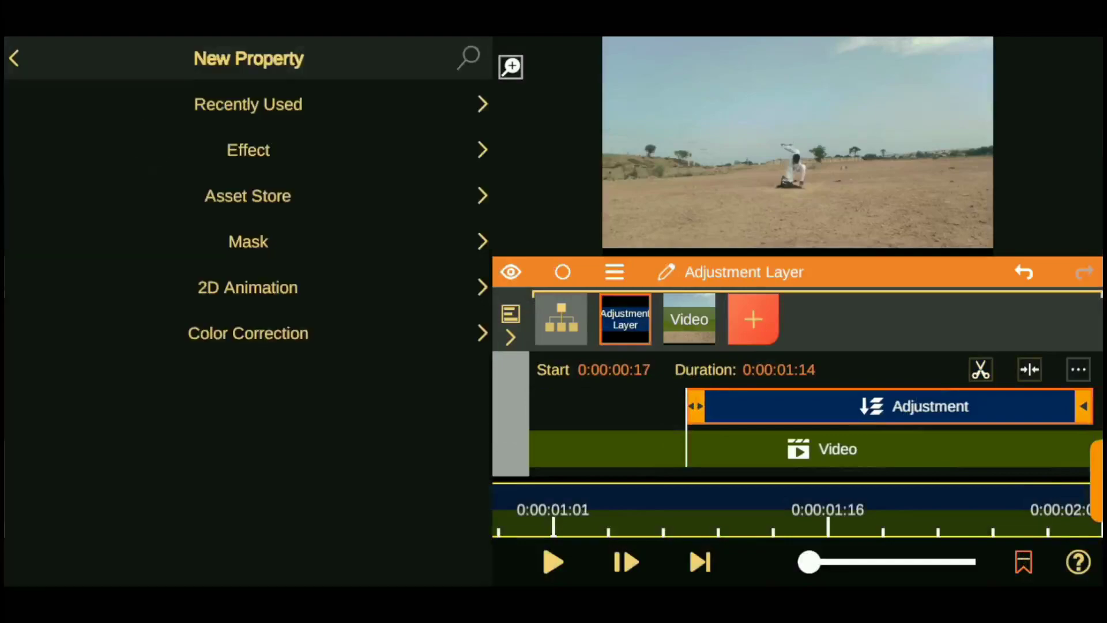
pyautogui.click(91, 115)
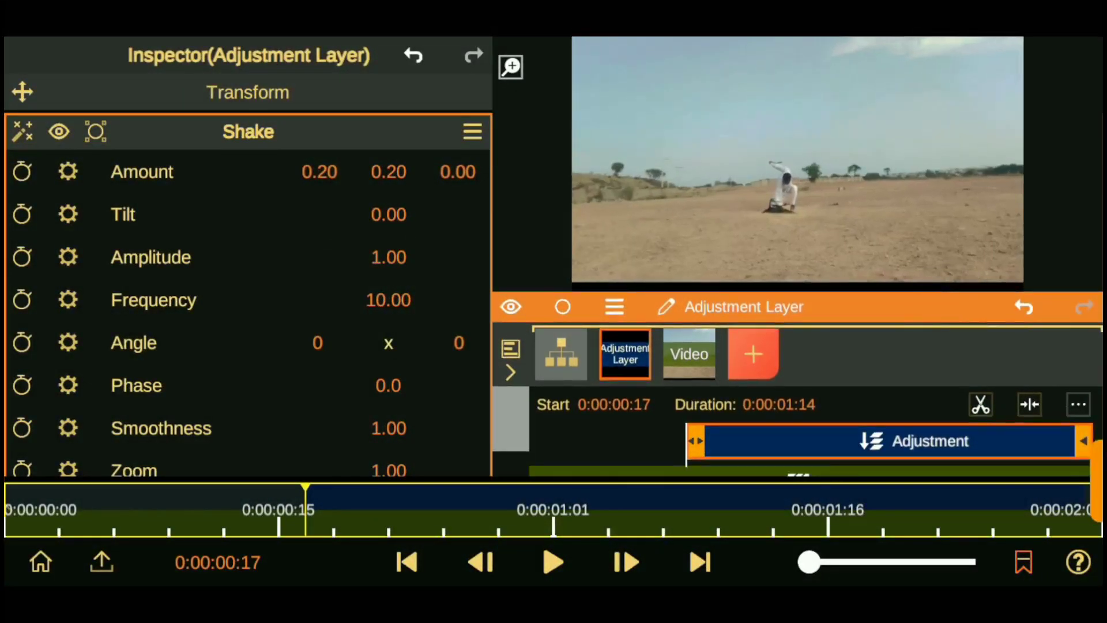
# Mask the shake with a 0.88-wide rectangle centred at 0.50, 0.02 over the ground.
pyautogui.click(95, 132)
pyautogui.click(217, 187)
pyautogui.click(164, 175)
pyautogui.click(118, 147)
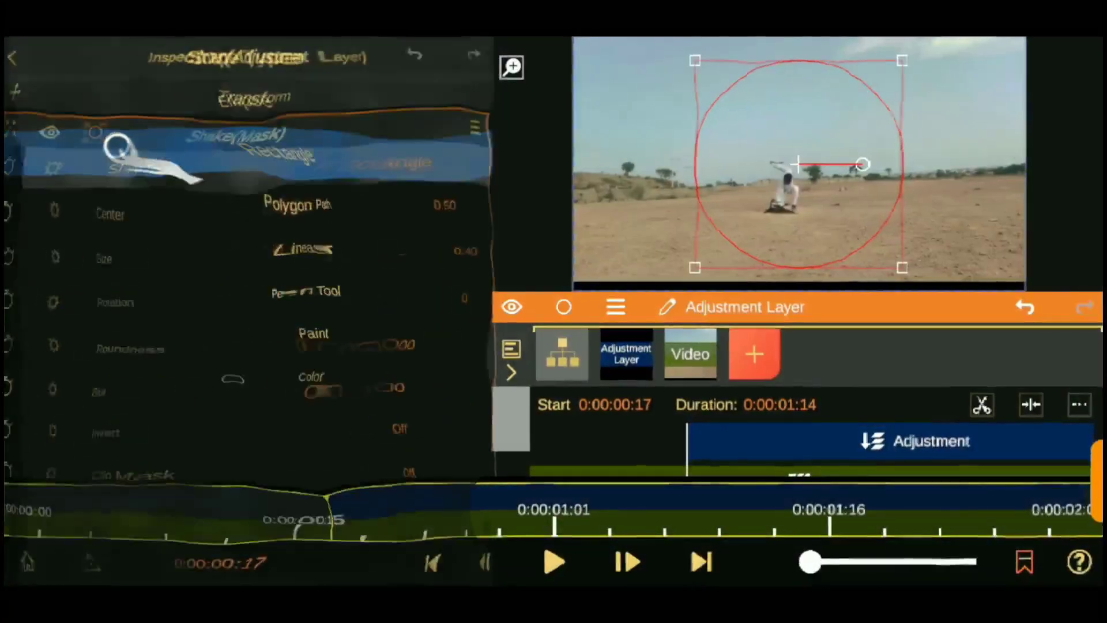
pyautogui.moveTo(316, 242); pyautogui.dragTo(421, 274)
pyautogui.moveTo(444, 198)
pyautogui.mouseDown()
pyautogui.moveTo(442, 235)
pyautogui.moveTo(470, 291)
pyautogui.mouseUp()
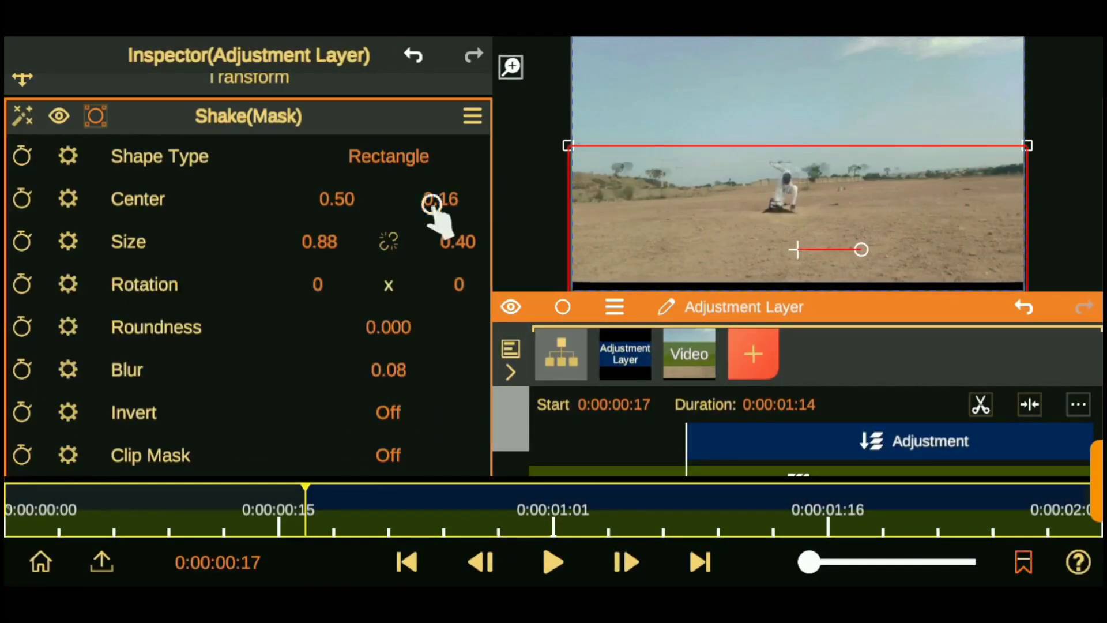
pyautogui.moveTo(431, 203); pyautogui.dragTo(434, 254)
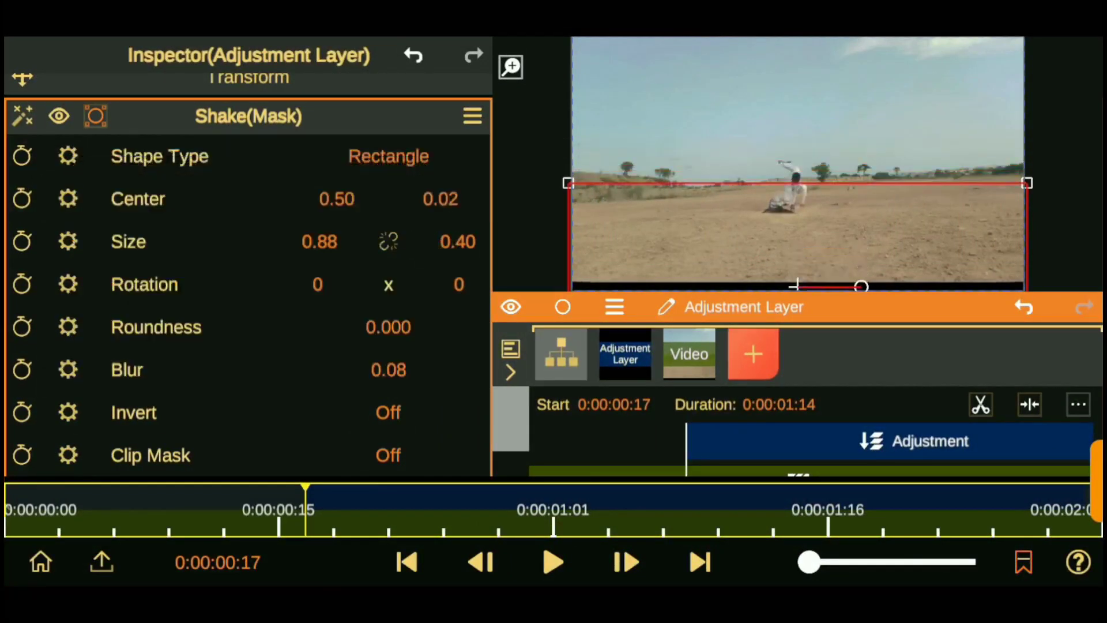
pyautogui.click(700, 558)
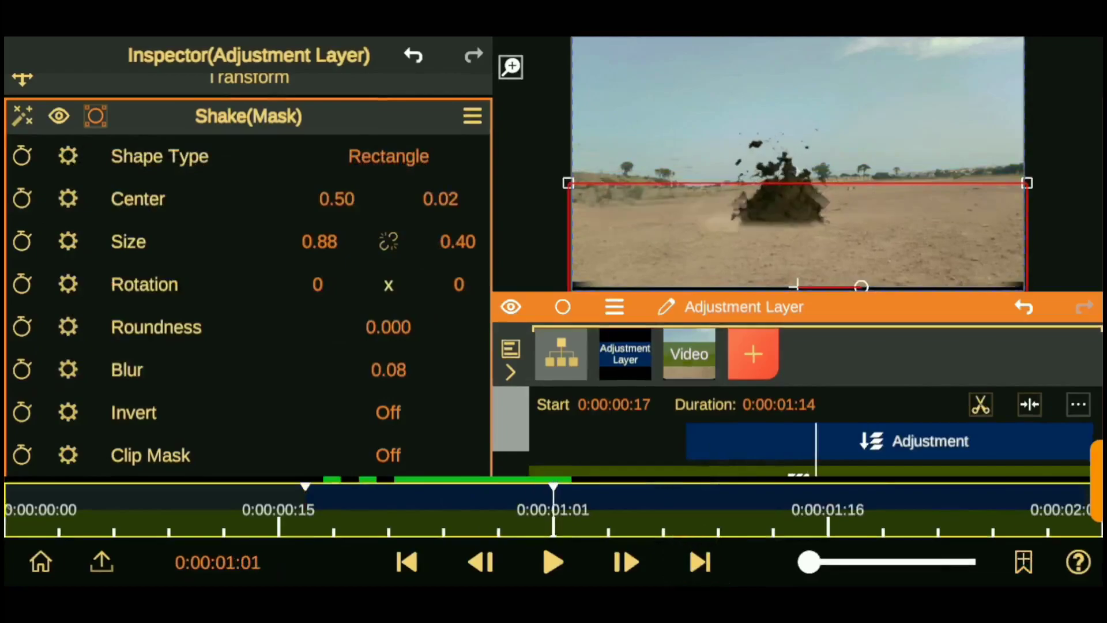
pyautogui.click(95, 116)
# Lower the shake's Amount Y and set its Frequency to 8.65.
pyautogui.click(148, 173)
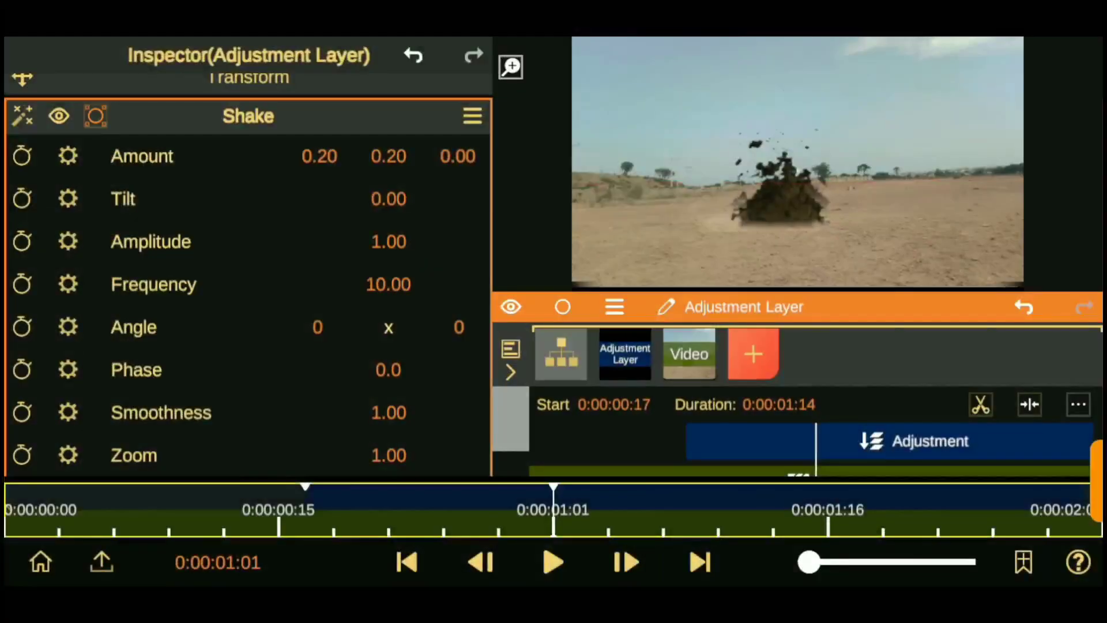
pyautogui.moveTo(388, 156); pyautogui.dragTo(372, 209)
pyautogui.moveTo(389, 283); pyautogui.dragTo(383, 198)
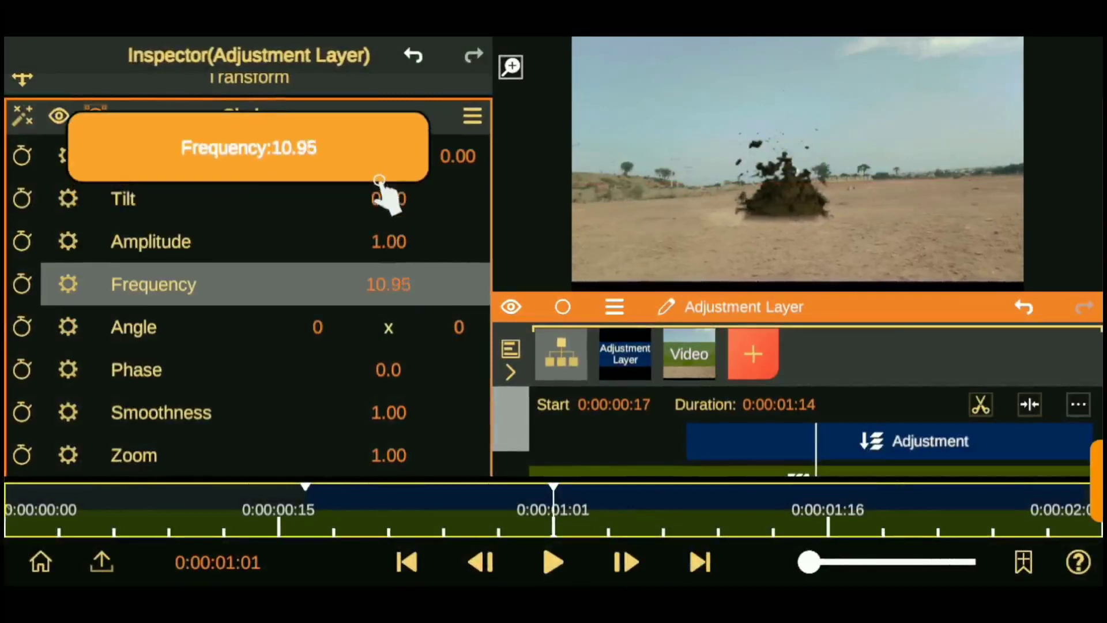
pyautogui.click(685, 562)
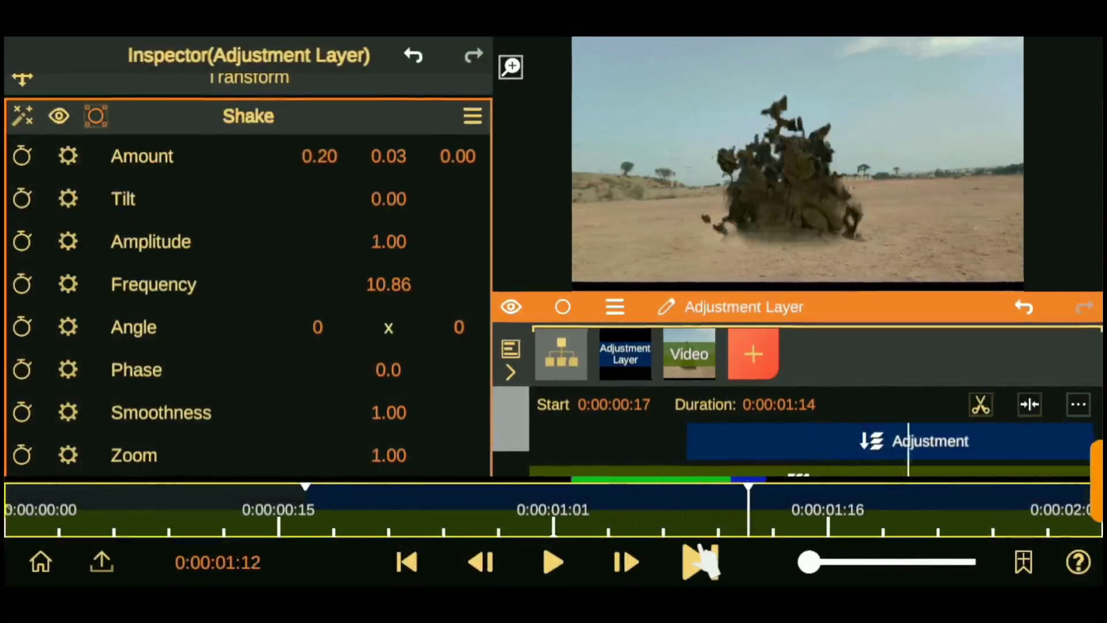
pyautogui.moveTo(389, 284); pyautogui.dragTo(425, 531)
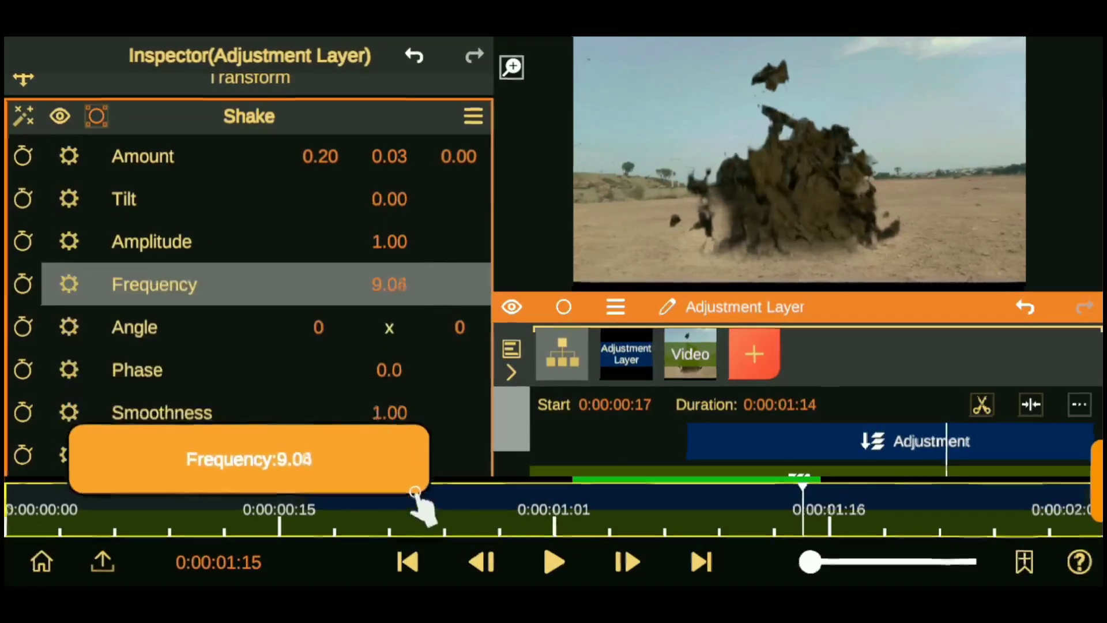
# Turn on motion blur for the shake.
pyautogui.scroll(-3, 248, 277)
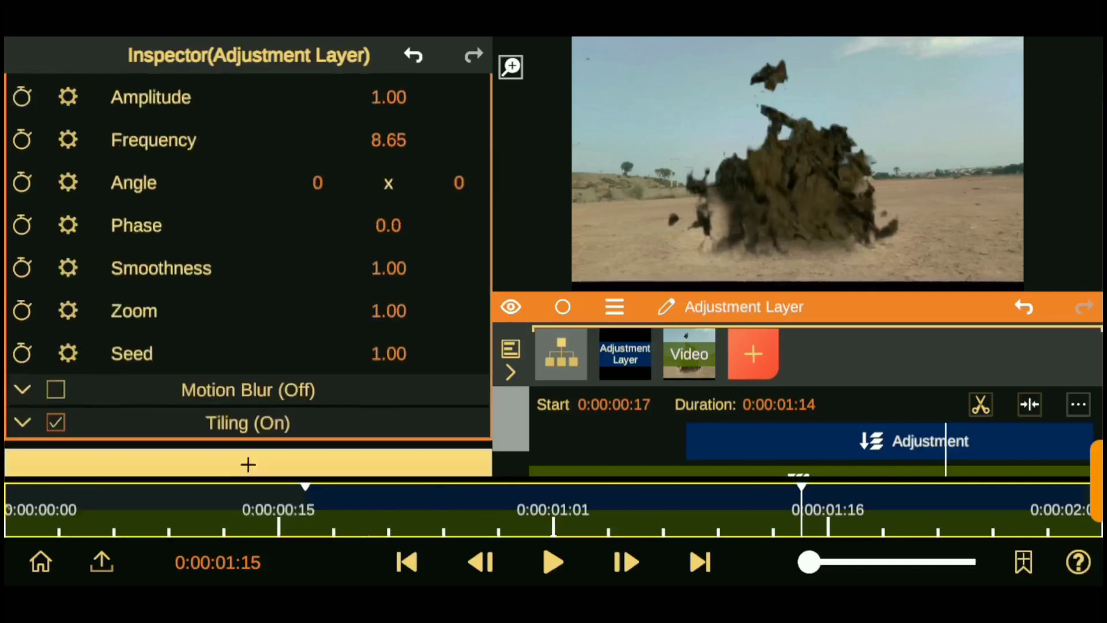
pyautogui.click(81, 390)
pyautogui.scroll(-3, 248, 277)
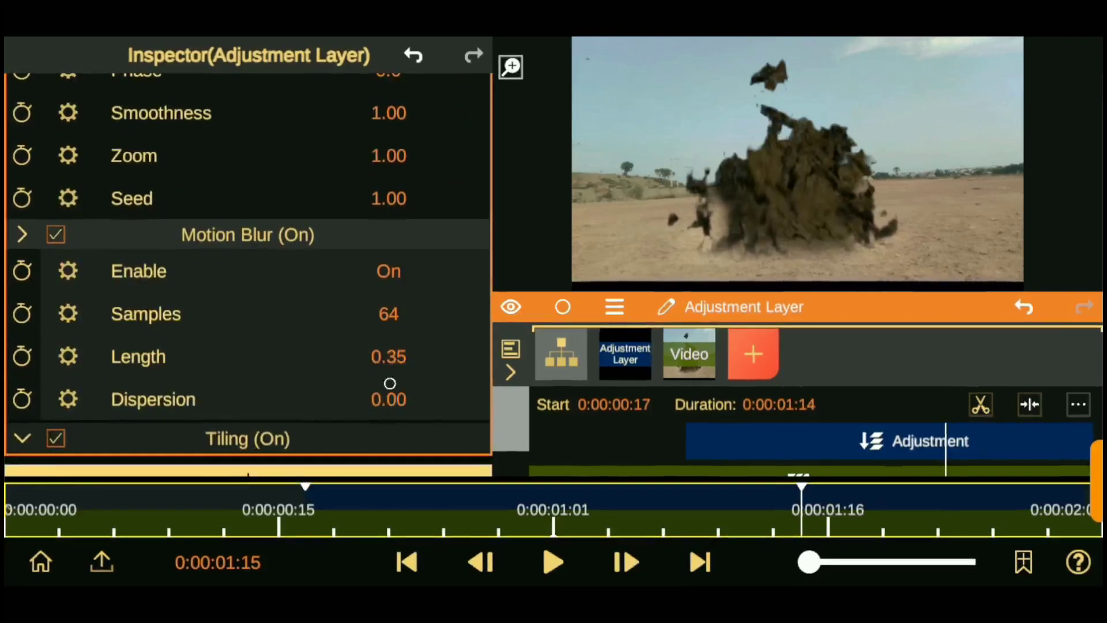
pyautogui.scroll(1, 129, 290)
pyautogui.scroll(3, 128, 290)
# Reduce the shake Amplitude to 0.84 while stepping through the explosion frames.
pyautogui.click(698, 546)
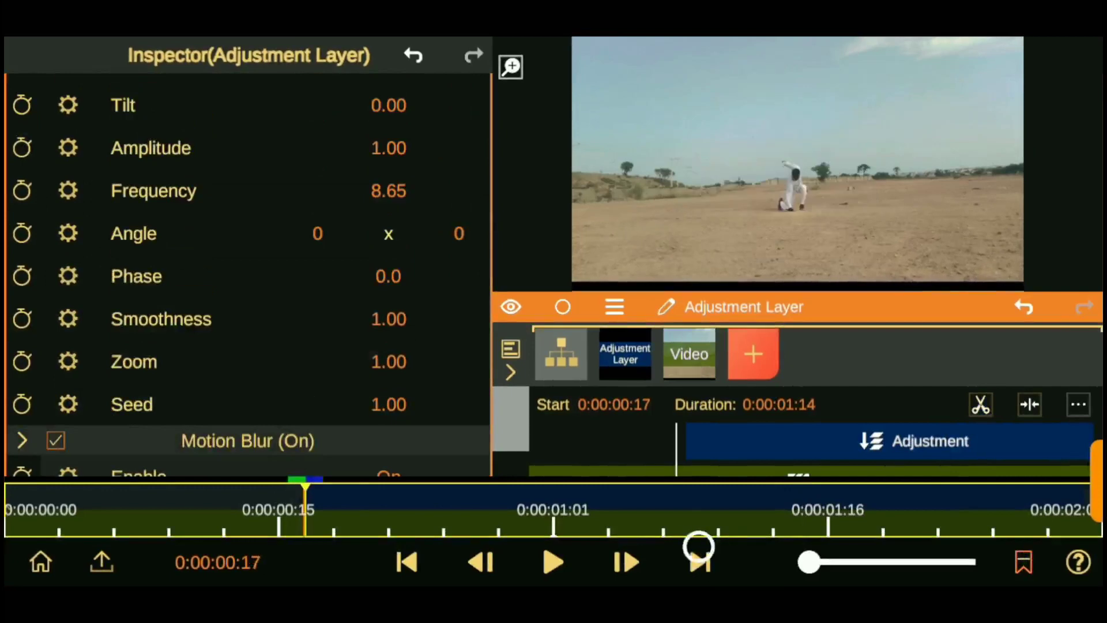
pyautogui.click(700, 544)
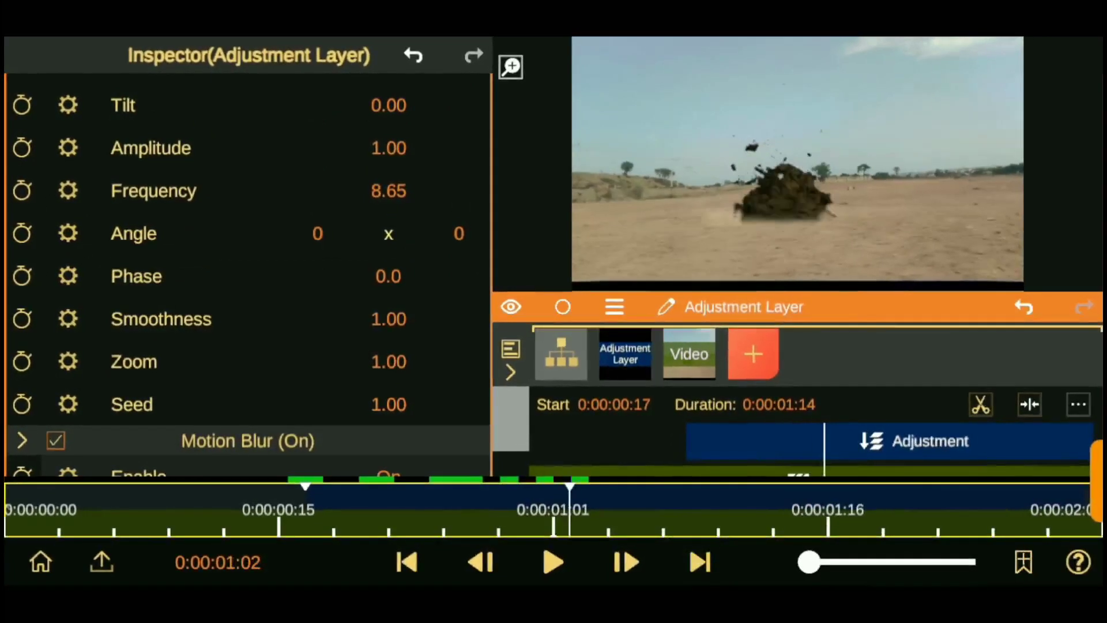
pyautogui.scroll(3, 193, 436)
pyautogui.scroll(-1, 194, 437)
pyautogui.moveTo(389, 171)
pyautogui.mouseDown()
pyautogui.moveTo(389, 144)
pyautogui.moveTo(395, 217)
pyautogui.mouseUp()
pyautogui.moveTo(389, 257); pyautogui.dragTo(408, 323)
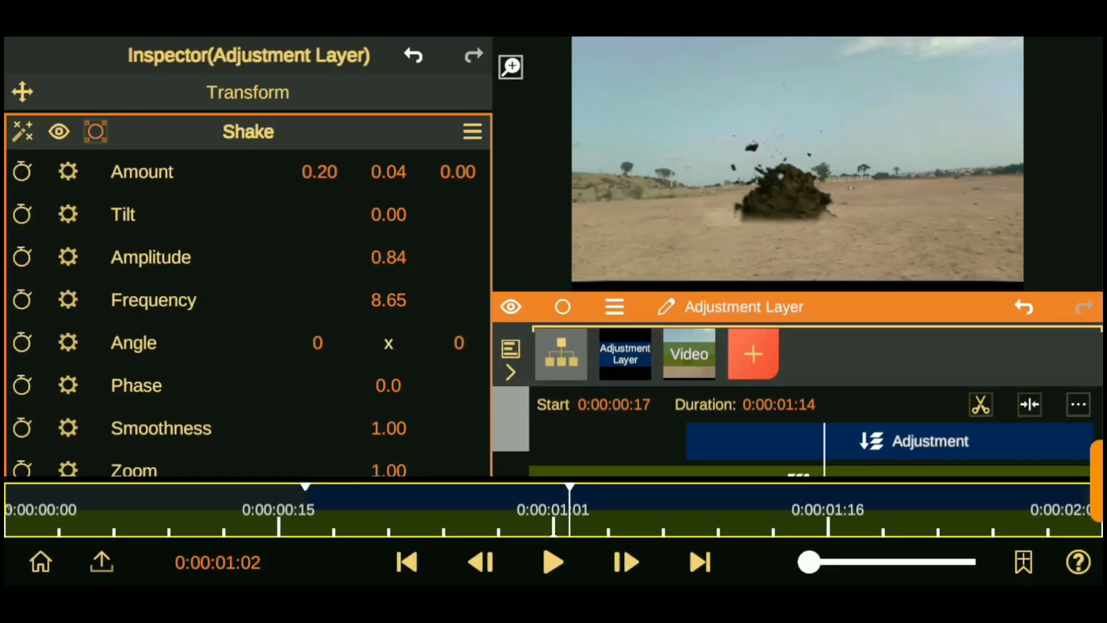
pyautogui.click(699, 548)
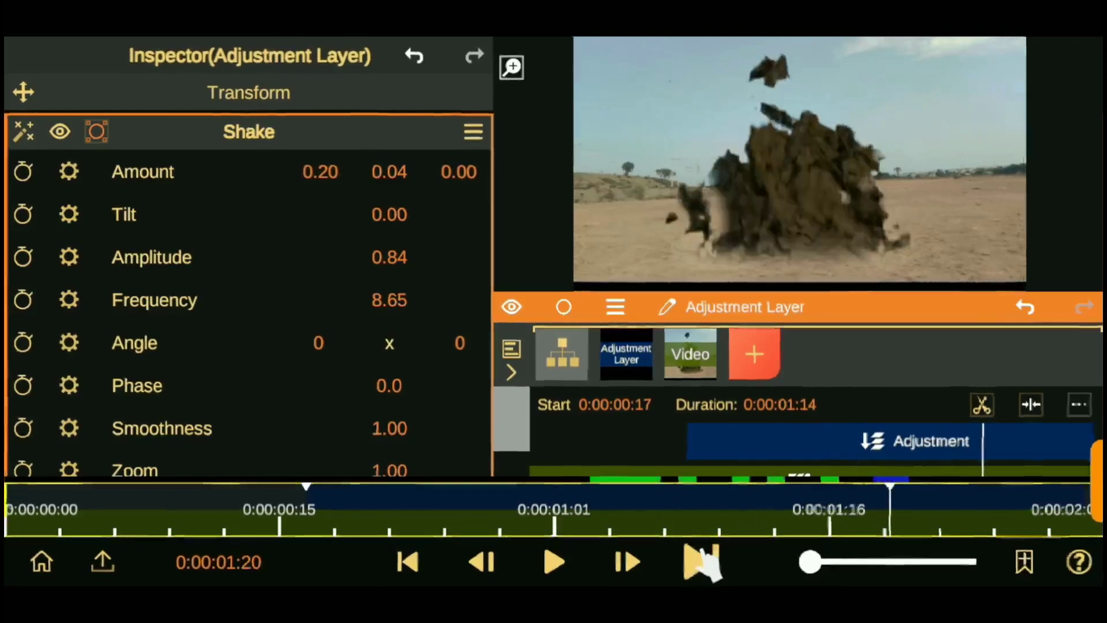
# Raise the base Video layer's Scale from 1.00 to 1.01 and play back the composite.
pyautogui.click(689, 354)
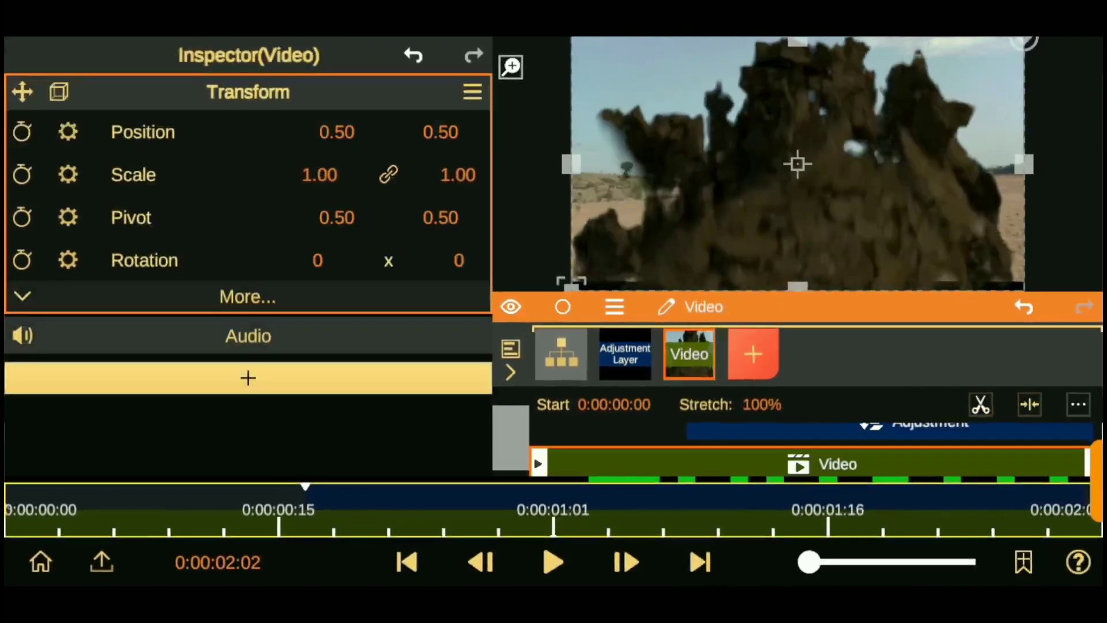
pyautogui.moveTo(319, 174); pyautogui.dragTo(309, 185)
pyautogui.click(552, 562)
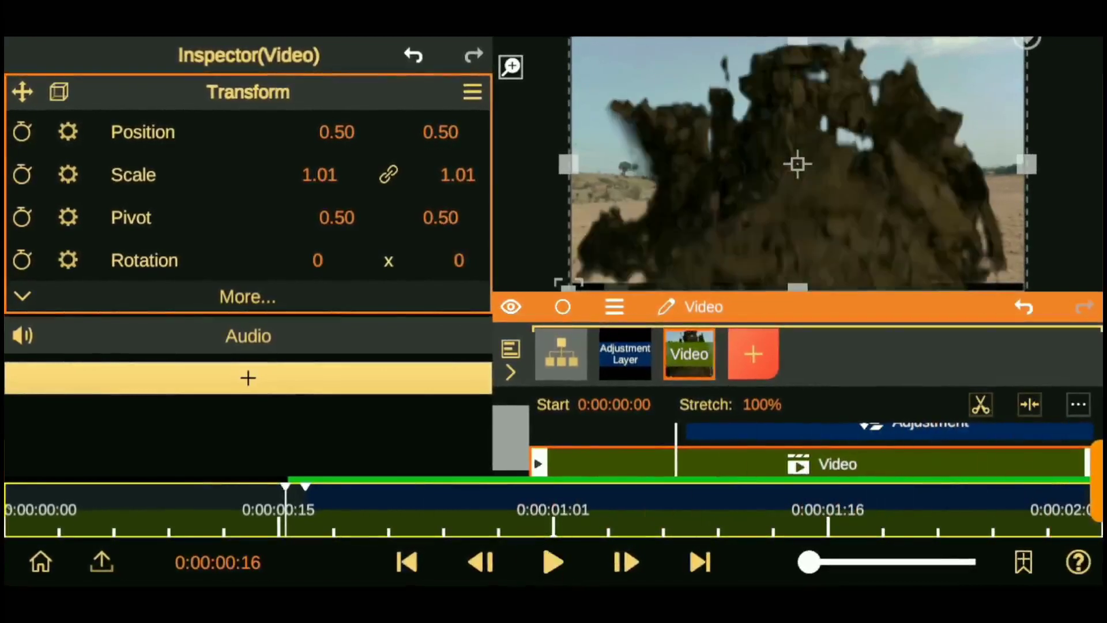
# Raise the Adjustment Layer's Shake Frequency from 8.65 to 10.57, previewing the shake along the way.
pyautogui.click(625, 355)
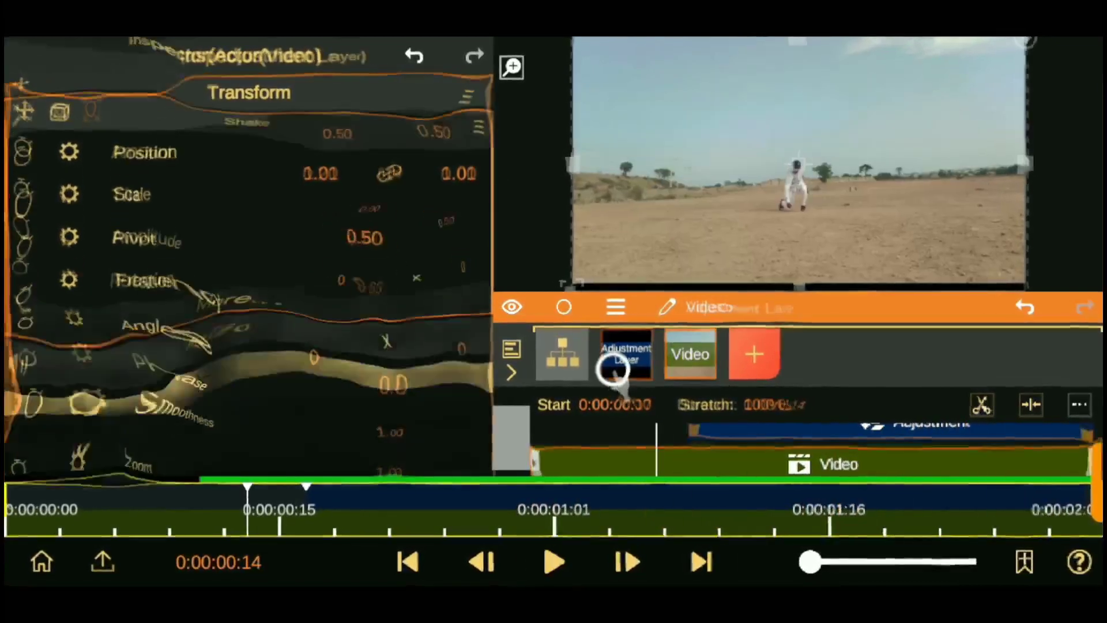
pyautogui.scroll(-4, 248, 300)
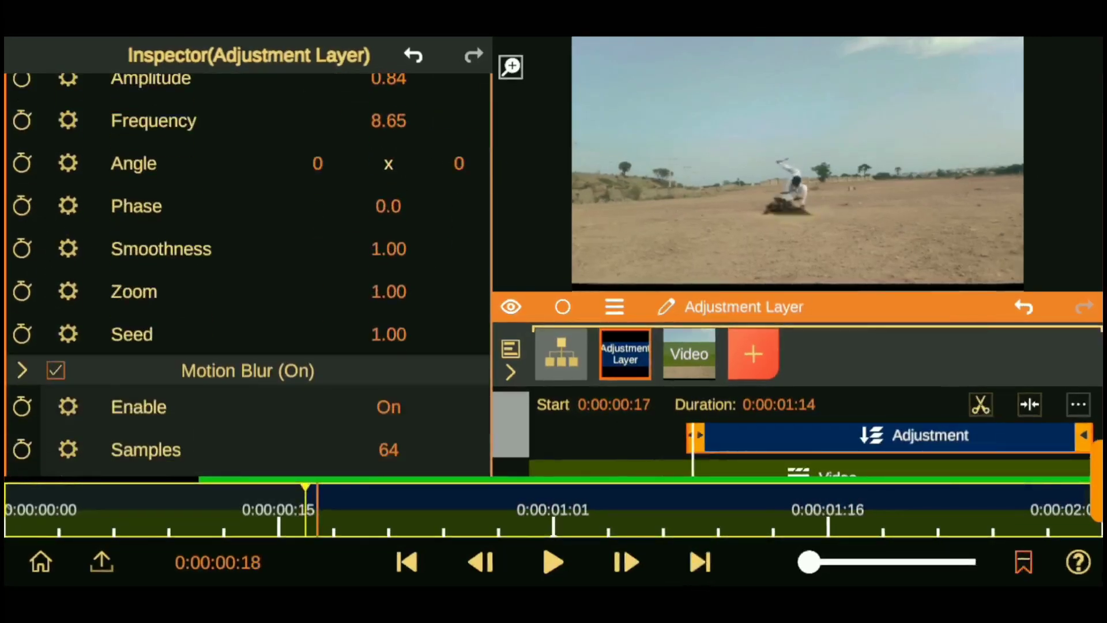
pyautogui.scroll(4, 185, 440)
pyautogui.moveTo(392, 298); pyautogui.dragTo(383, 153)
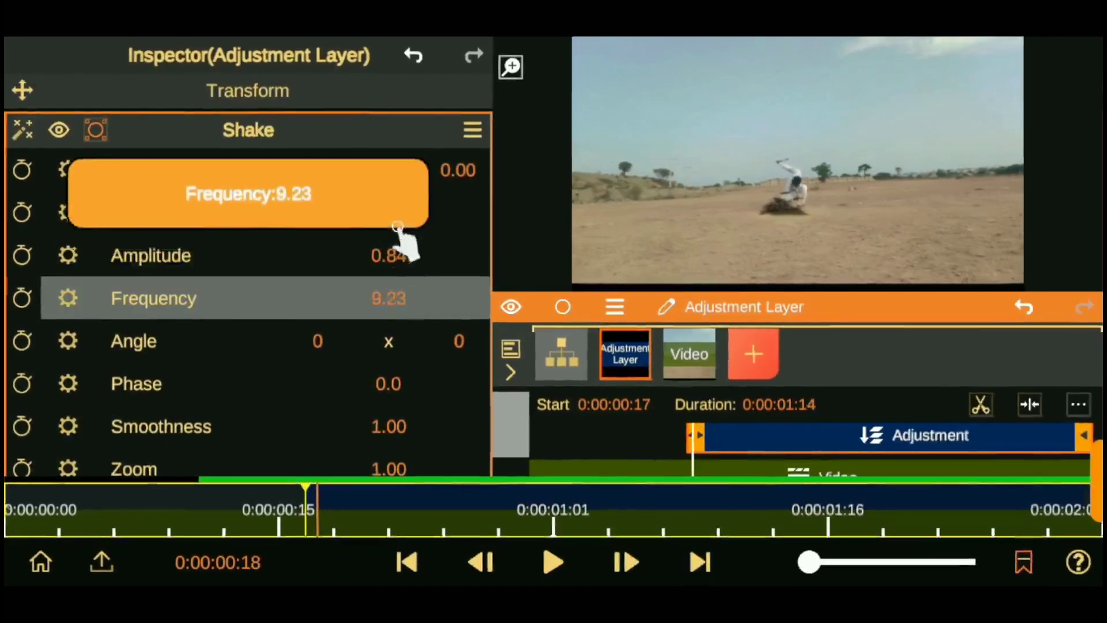
pyautogui.click(695, 536)
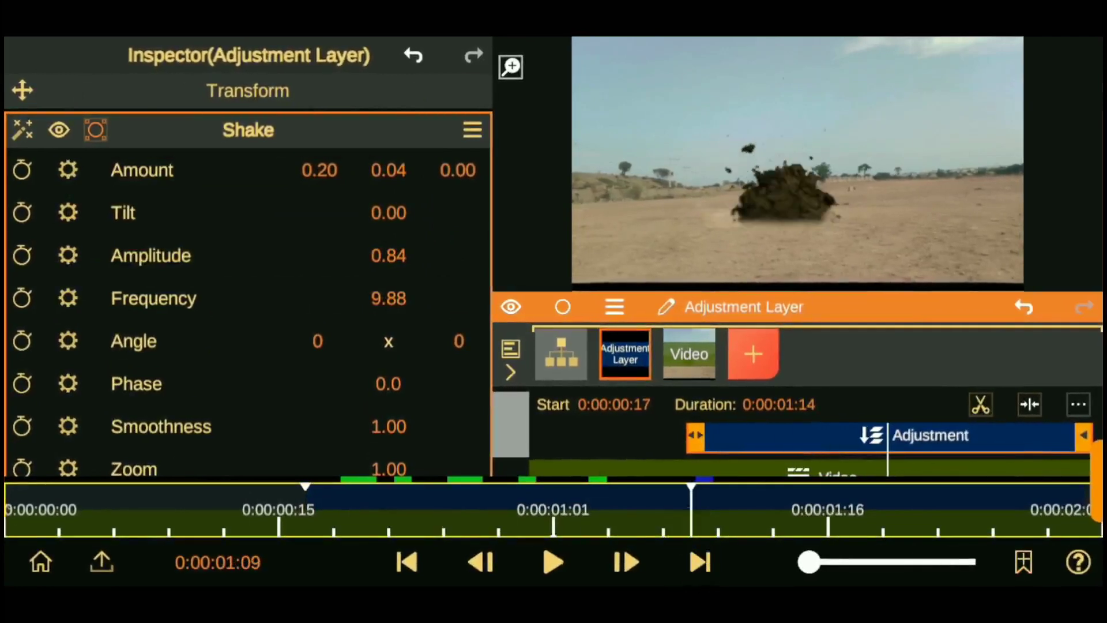
pyautogui.moveTo(388, 298); pyautogui.dragTo(383, 271)
# In the Shake mask editor, raise Size Y from 0.40 to 0.62 (0.88 by 0.62, 0.09 blur).
pyautogui.click(695, 562)
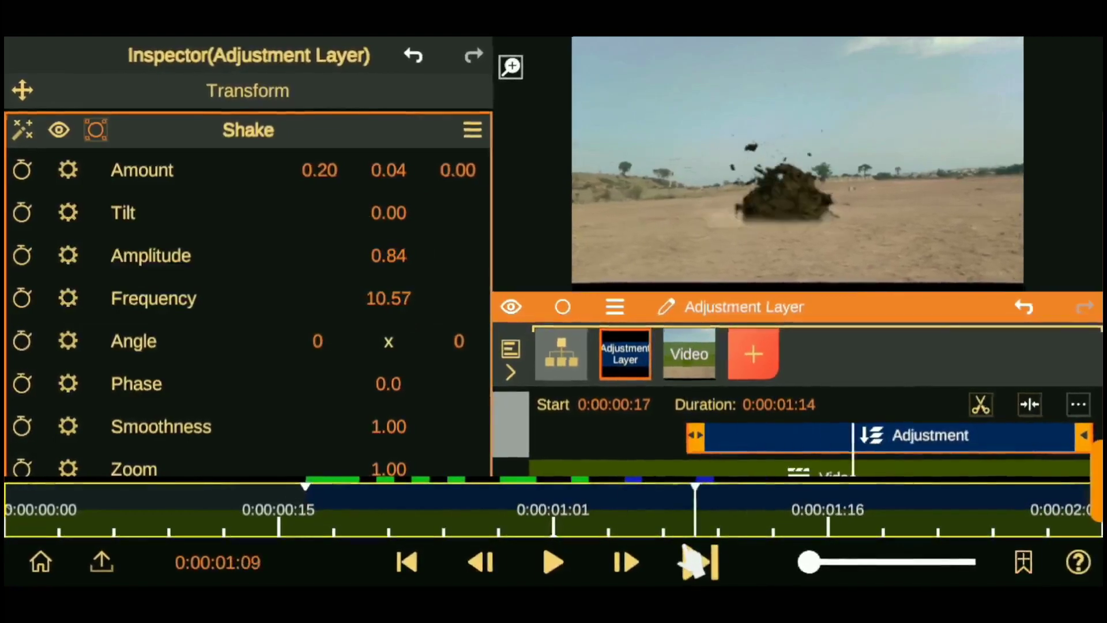
pyautogui.click(95, 129)
pyautogui.click(150, 229)
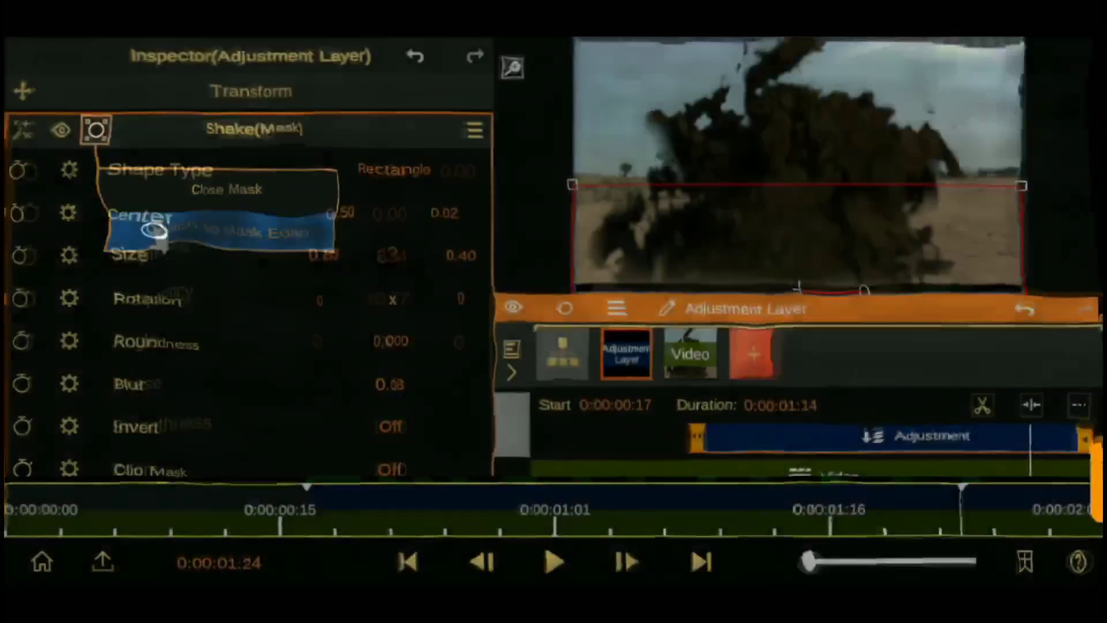
pyautogui.moveTo(443, 257); pyautogui.dragTo(455, 200)
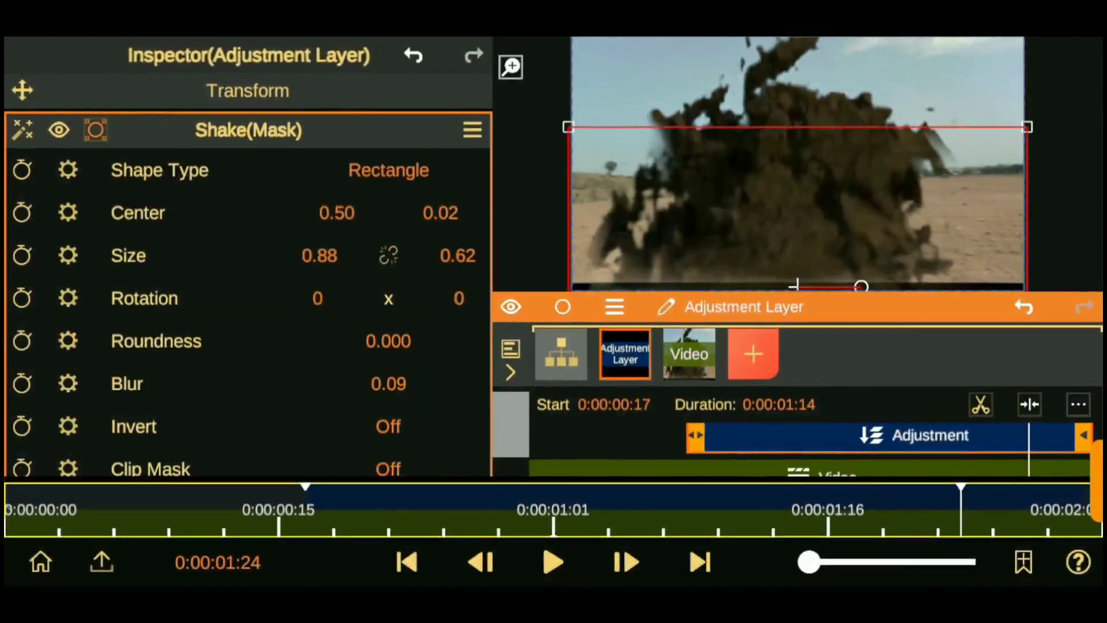
# Play back from before the explosion to check the taller mask.
pyautogui.click(235, 510)
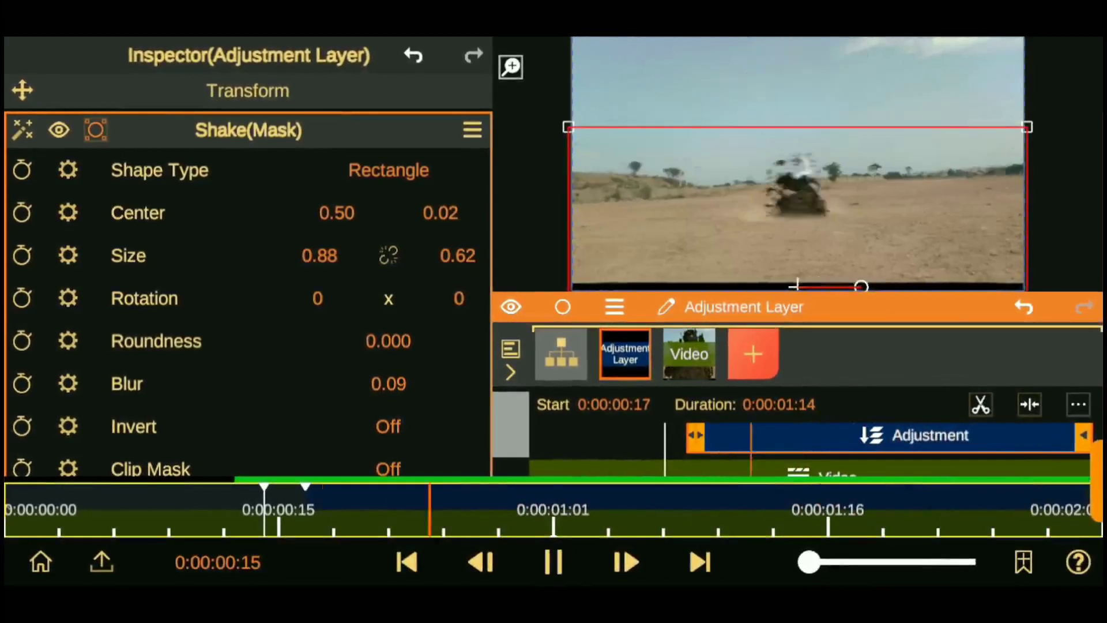
pyautogui.press('space')
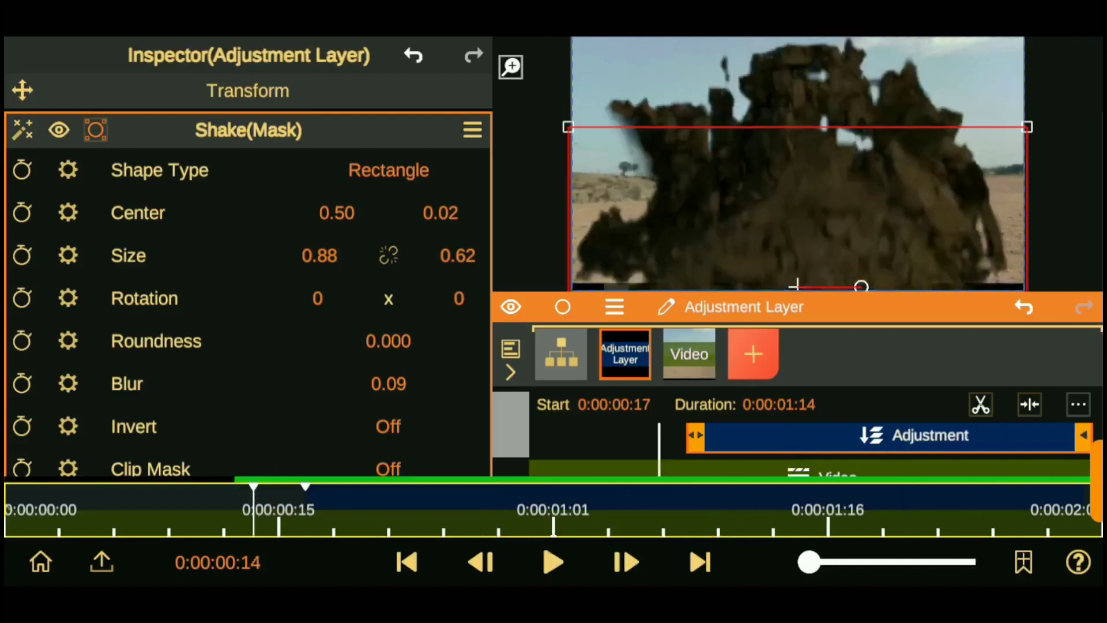
pyautogui.click(546, 562)
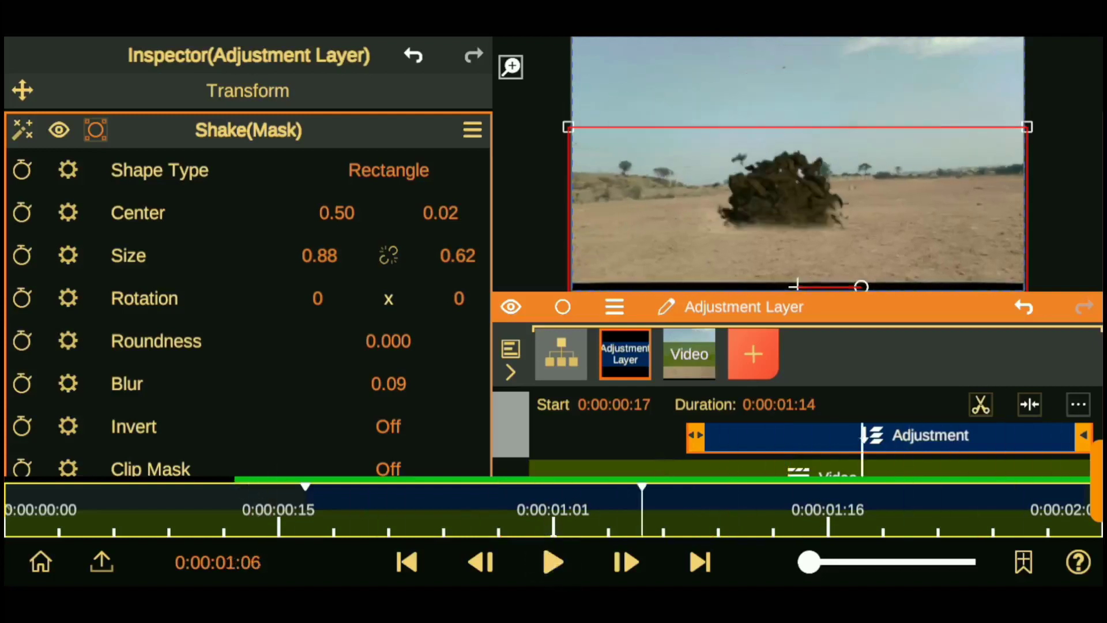
# Keyframe the Shake mask size and center, then set Size Y to 0.76 at 0:00:01:18.
pyautogui.click(687, 563)
pyautogui.click(22, 255)
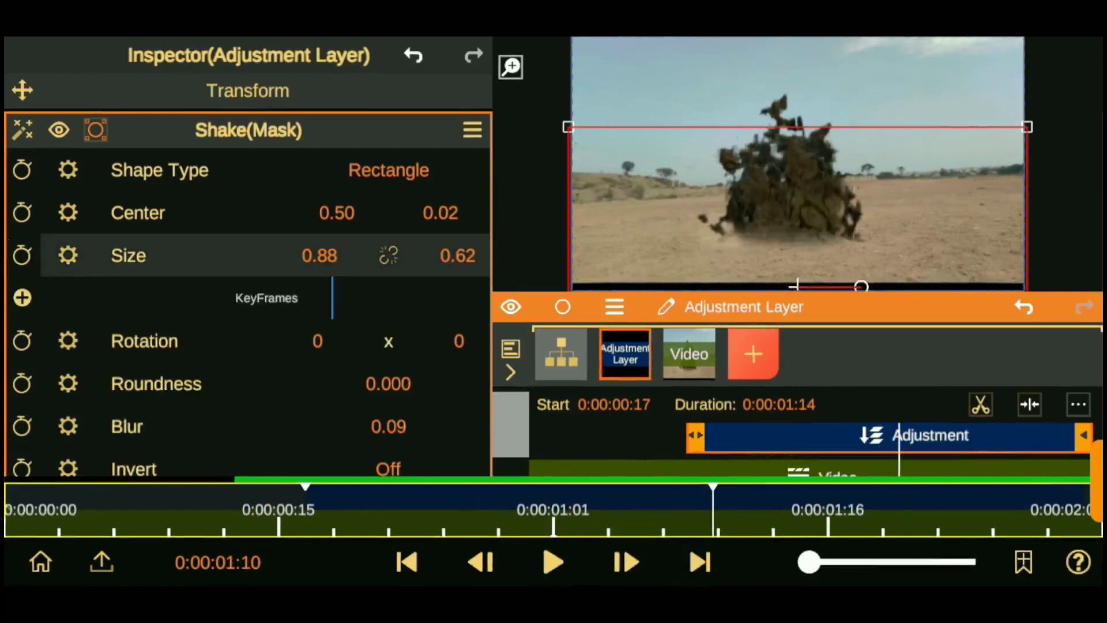
pyautogui.click(22, 213)
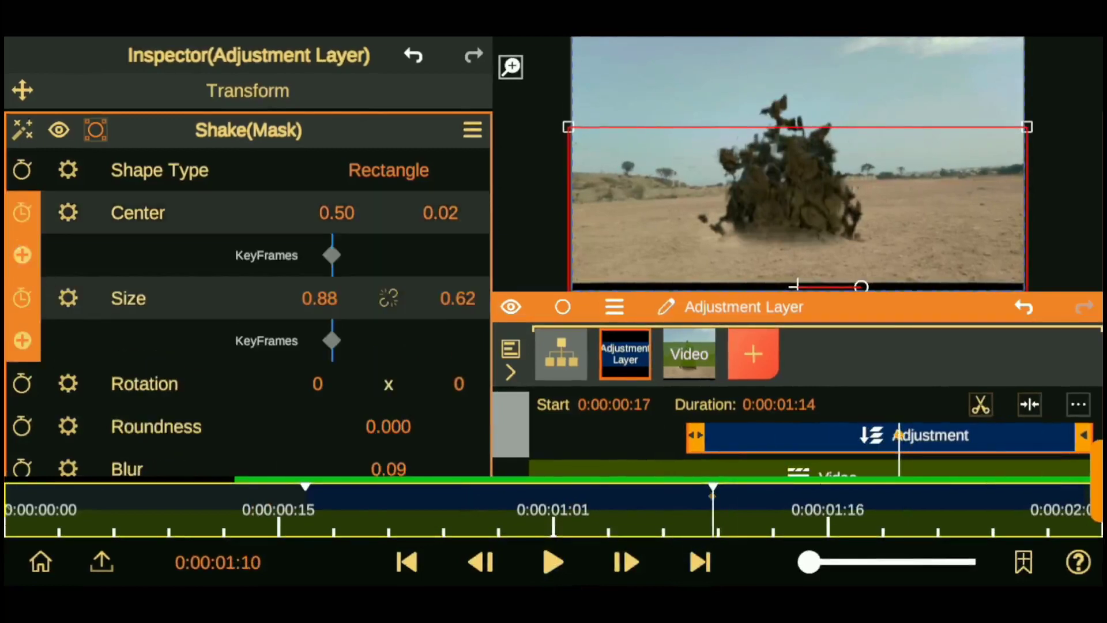
pyautogui.click(689, 562)
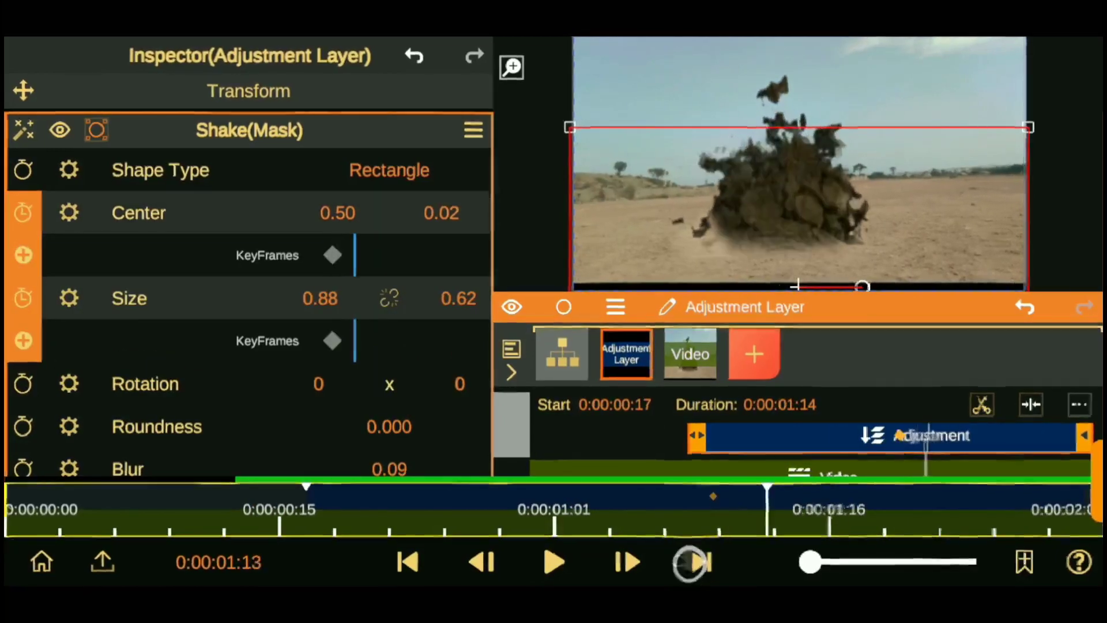
pyautogui.click(689, 559)
pyautogui.click(686, 561)
pyautogui.click(686, 561)
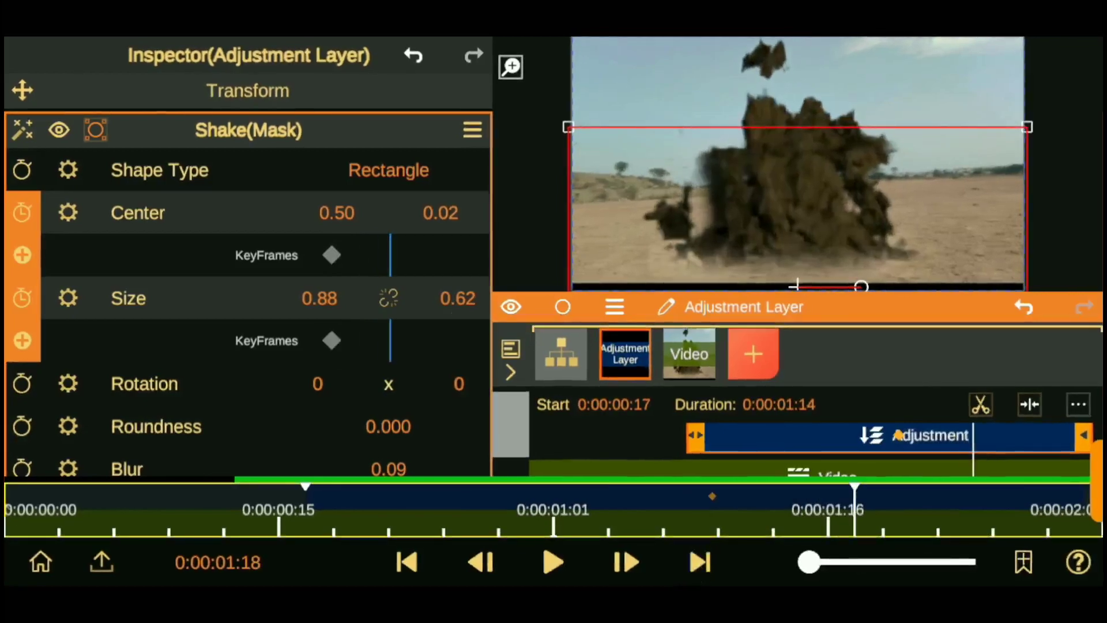
pyautogui.moveTo(458, 298); pyautogui.dragTo(479, 256)
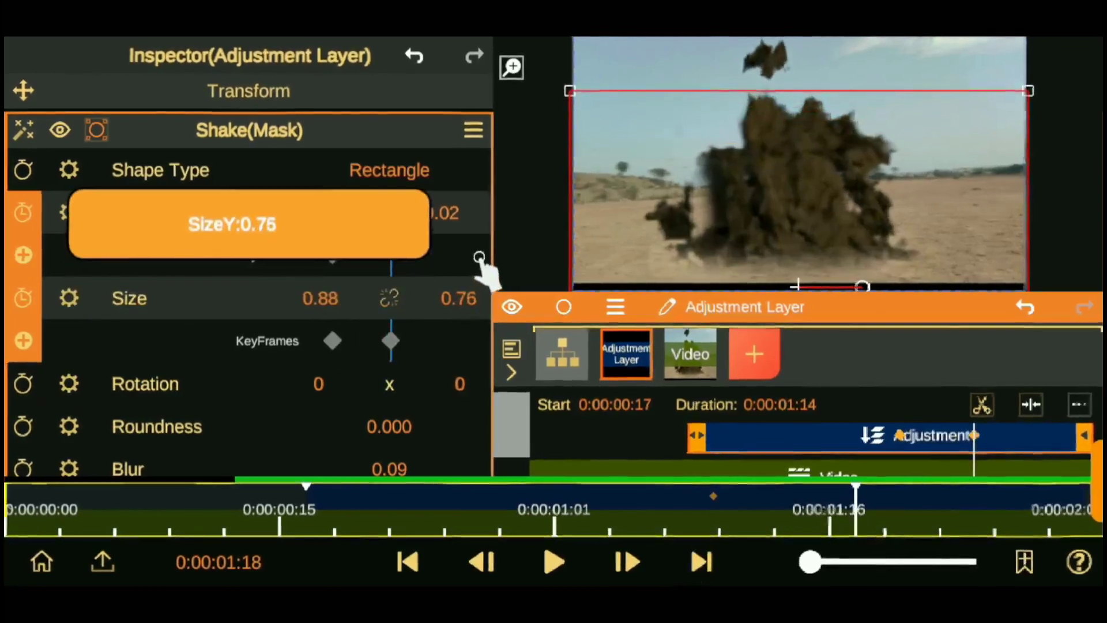
# Set the Shake mask Size Y to 0.97 at 0:00:01:25 and step ahead to review.
pyautogui.click(689, 561)
pyautogui.click(689, 560)
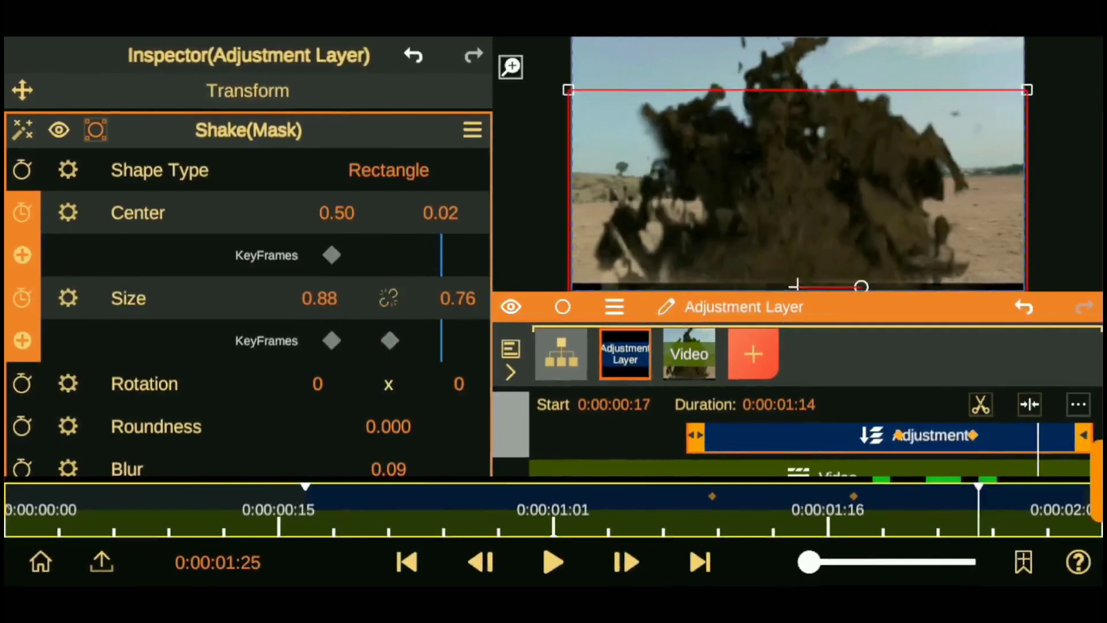
pyautogui.moveTo(459, 298); pyautogui.dragTo(476, 235)
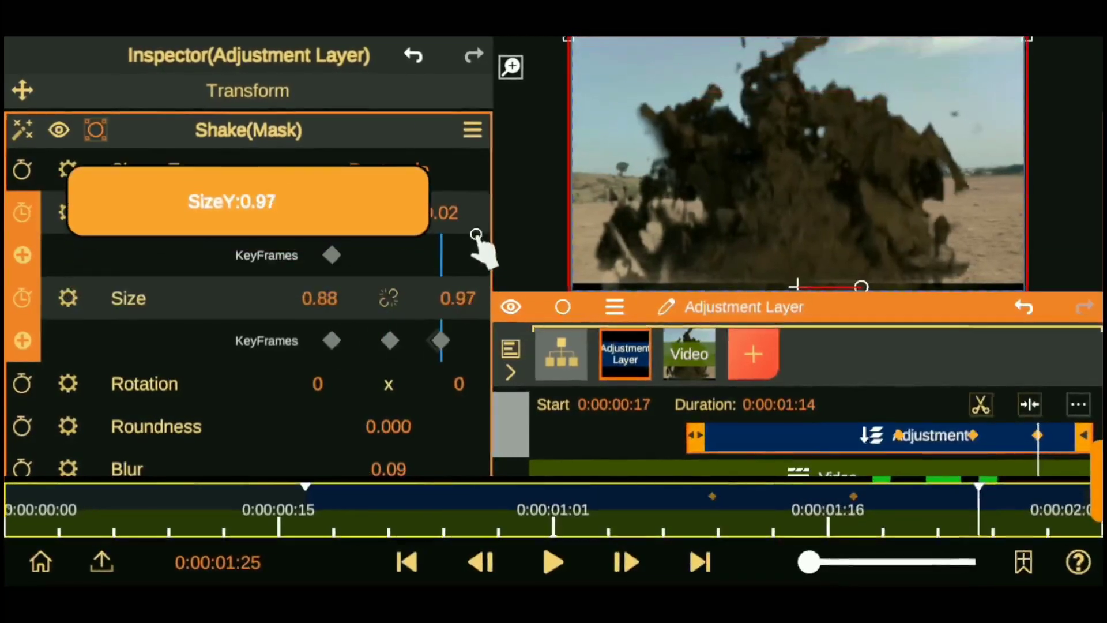
pyautogui.click(698, 561)
pyautogui.click(699, 561)
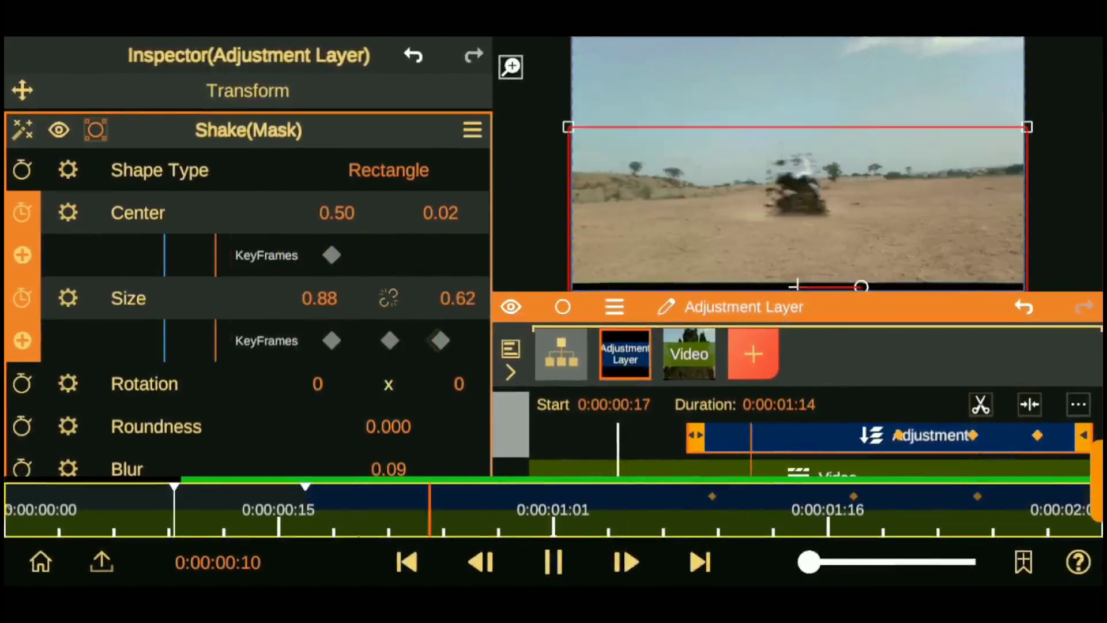
# Collapse Shake(Mask), return to the timeline start, and scale the Video clip from 1.01 to 1.04.
pyautogui.click(192, 124)
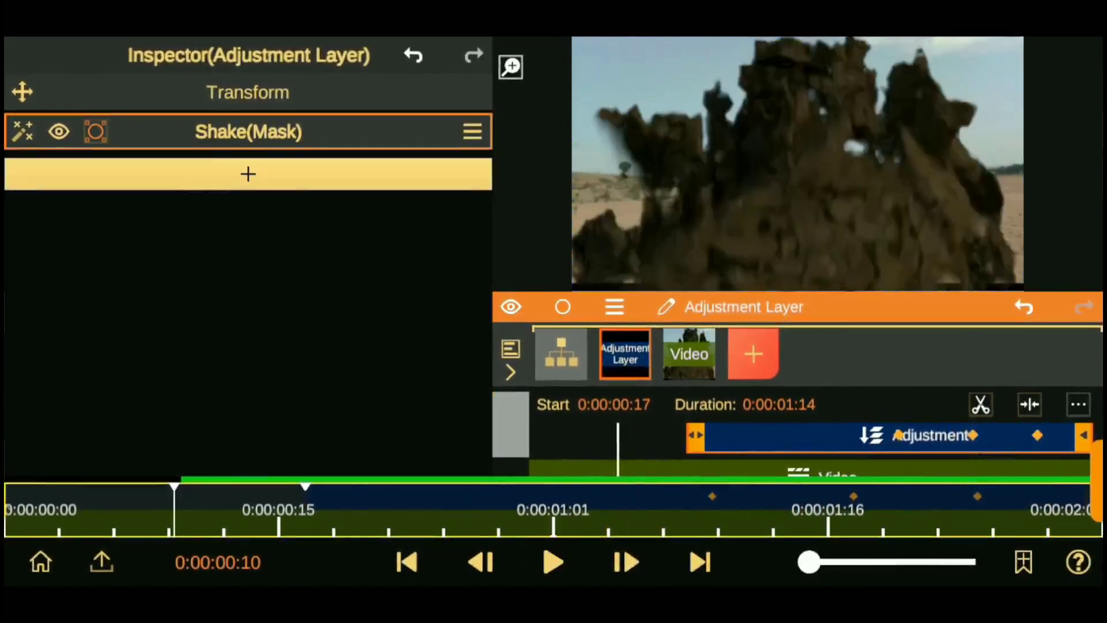
pyautogui.moveTo(173, 487); pyautogui.dragTo(17, 487)
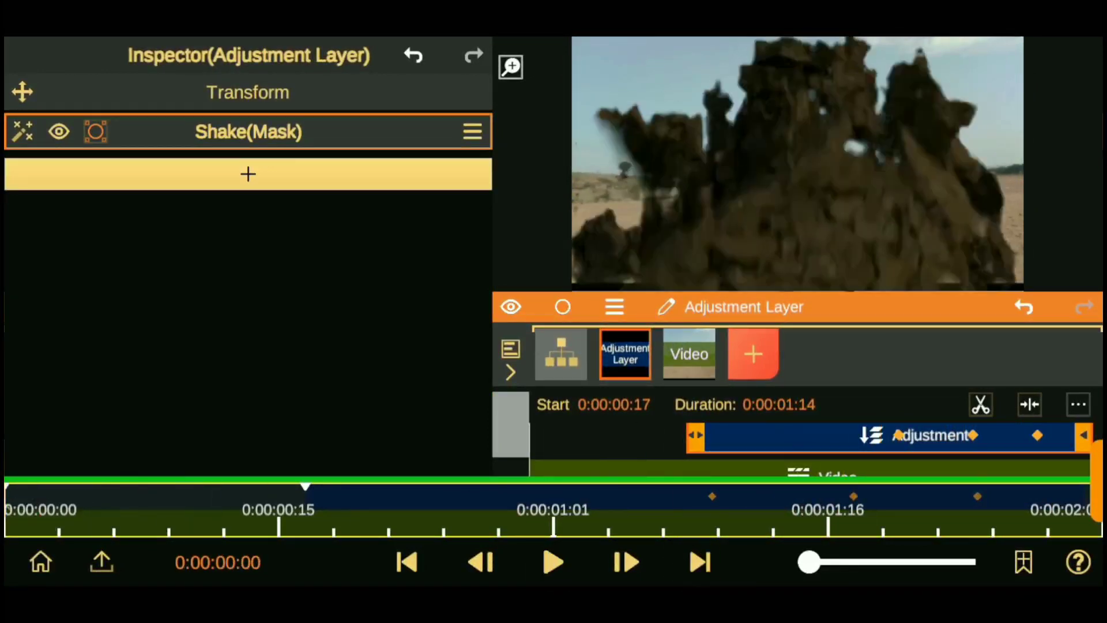
pyautogui.click(248, 92)
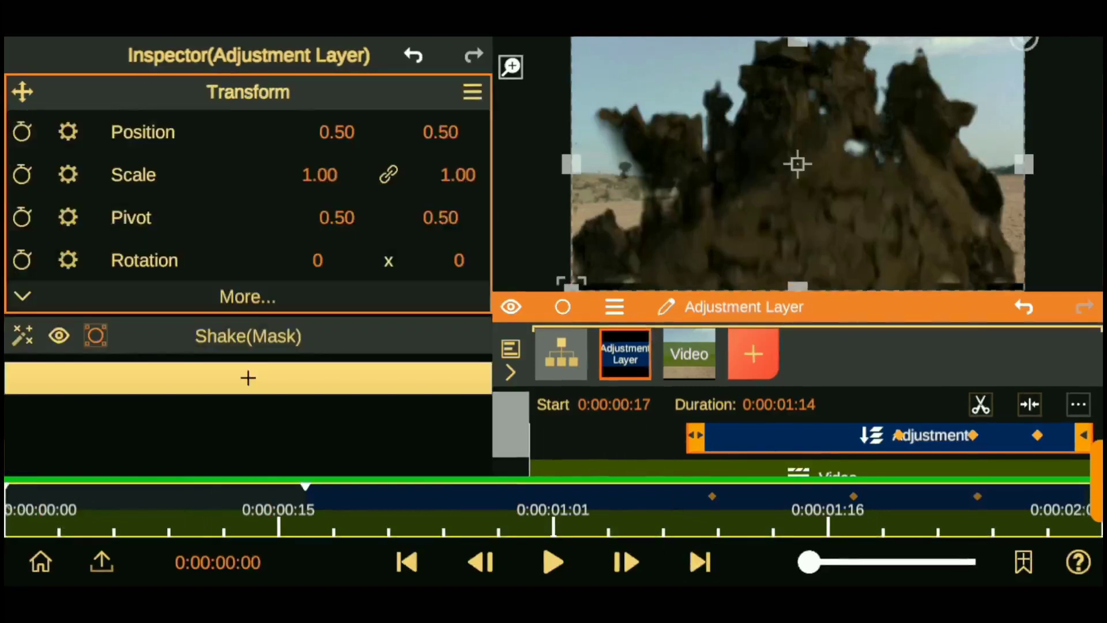
pyautogui.click(689, 354)
pyautogui.moveTo(319, 175); pyautogui.dragTo(338, 175)
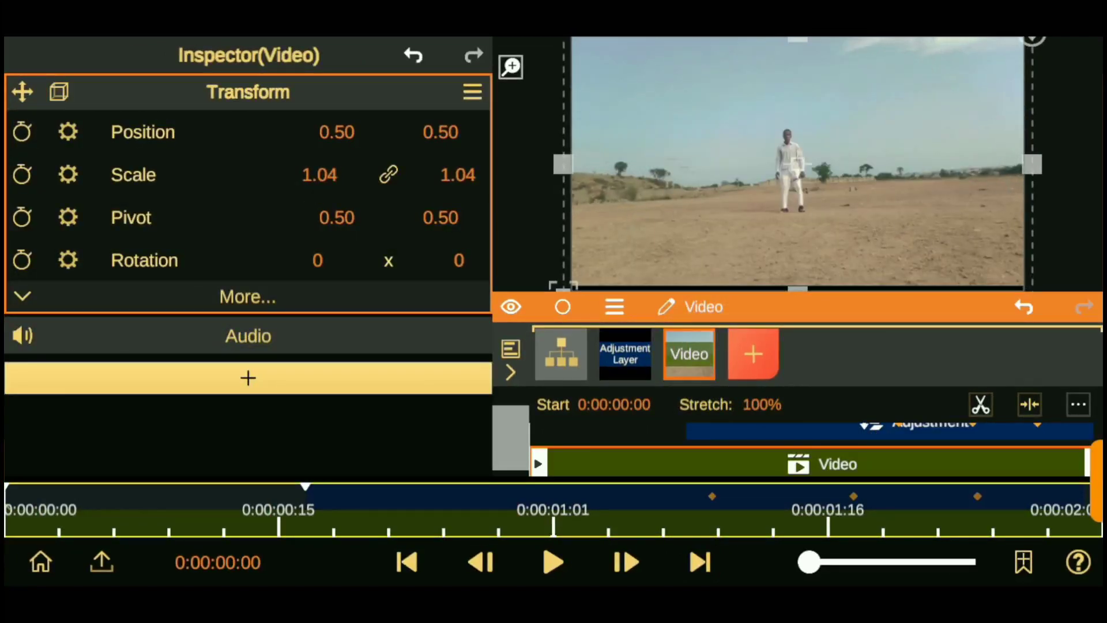
# Undo the scale change, then keyframe Video scale from 1.01 at 0:00:01:19 to 1.07 at 0:00:01:28.
pyautogui.click(413, 55)
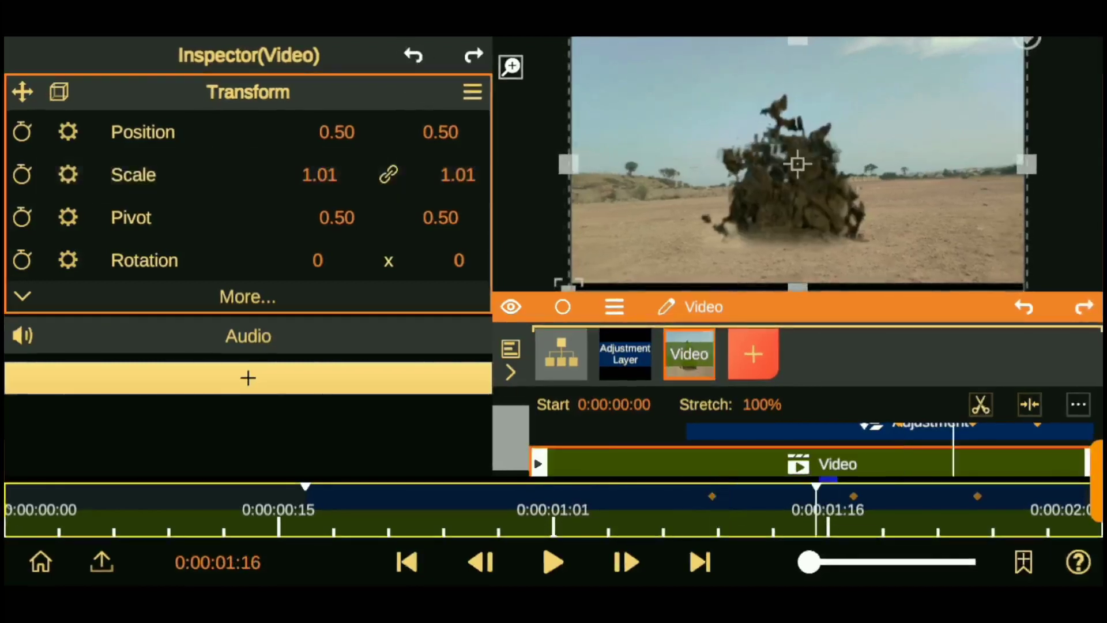
pyautogui.click(699, 561)
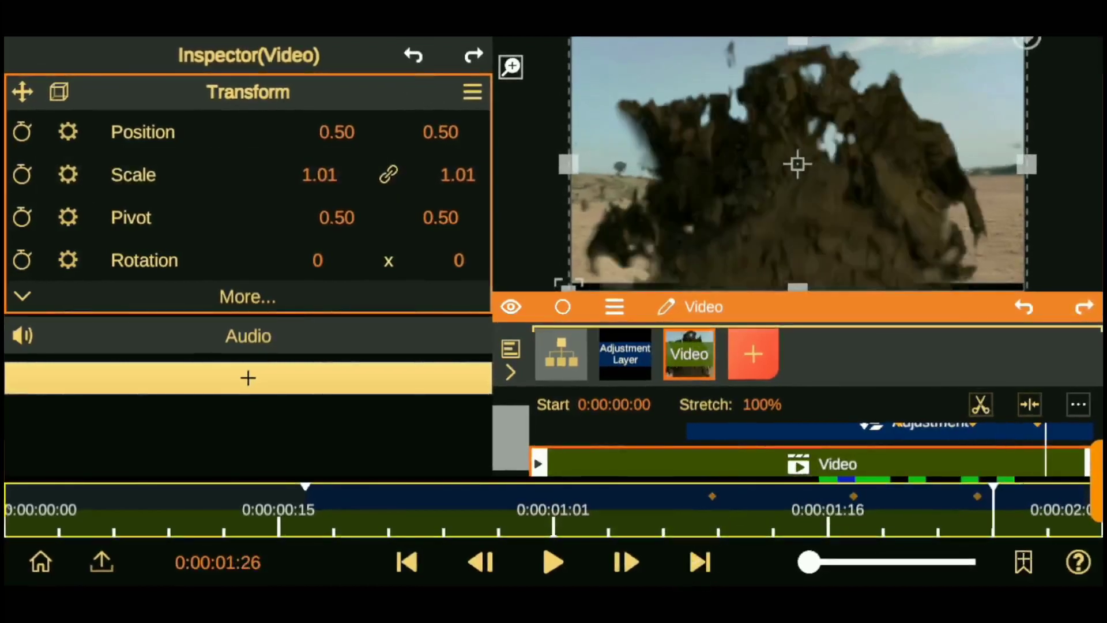
pyautogui.click(407, 561)
pyautogui.click(22, 174)
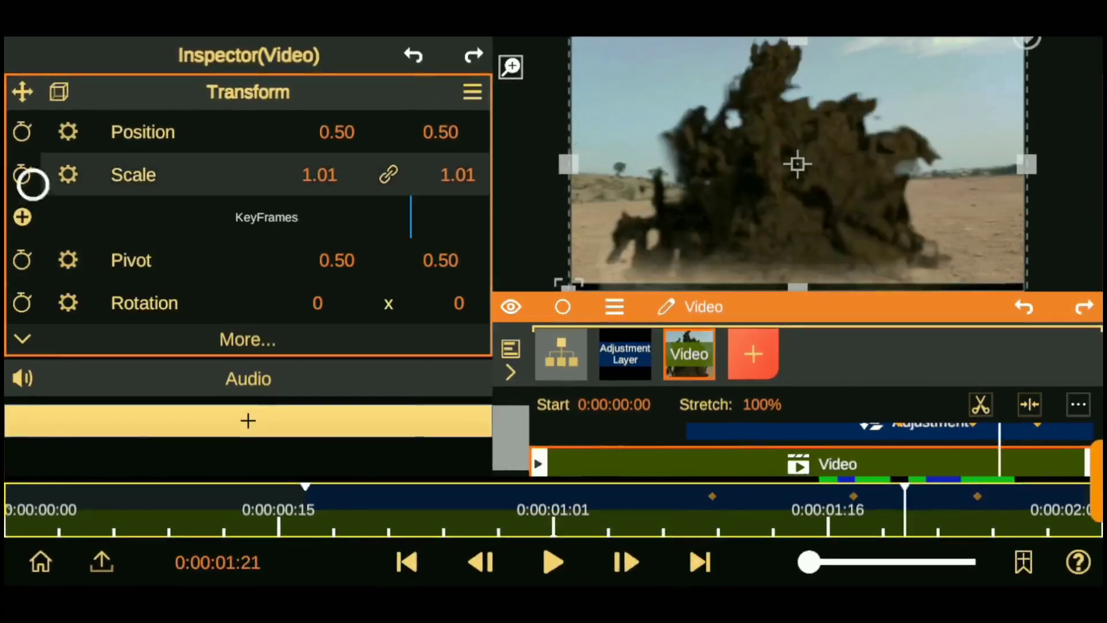
pyautogui.moveTo(412, 217); pyautogui.dragTo(397, 216)
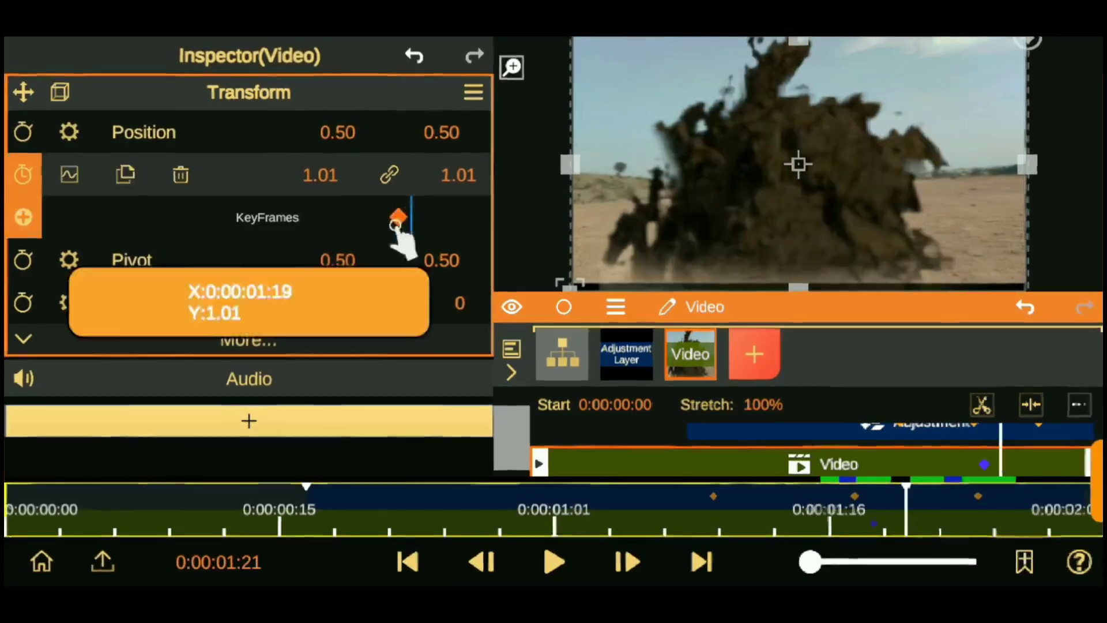
pyautogui.click(697, 561)
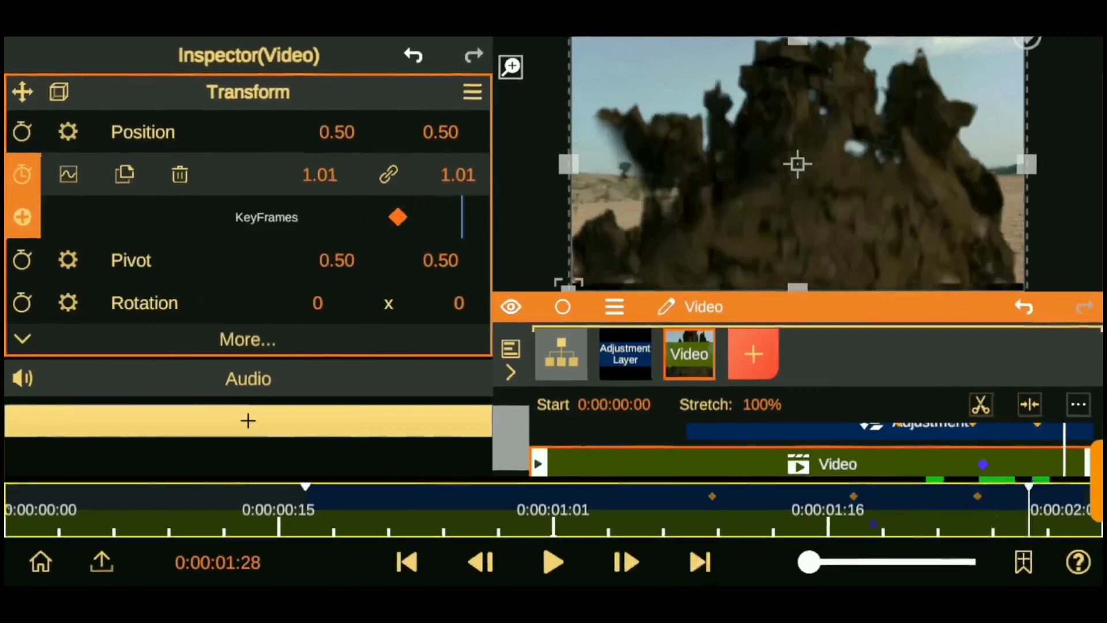
pyautogui.moveTo(320, 175); pyautogui.dragTo(317, 136)
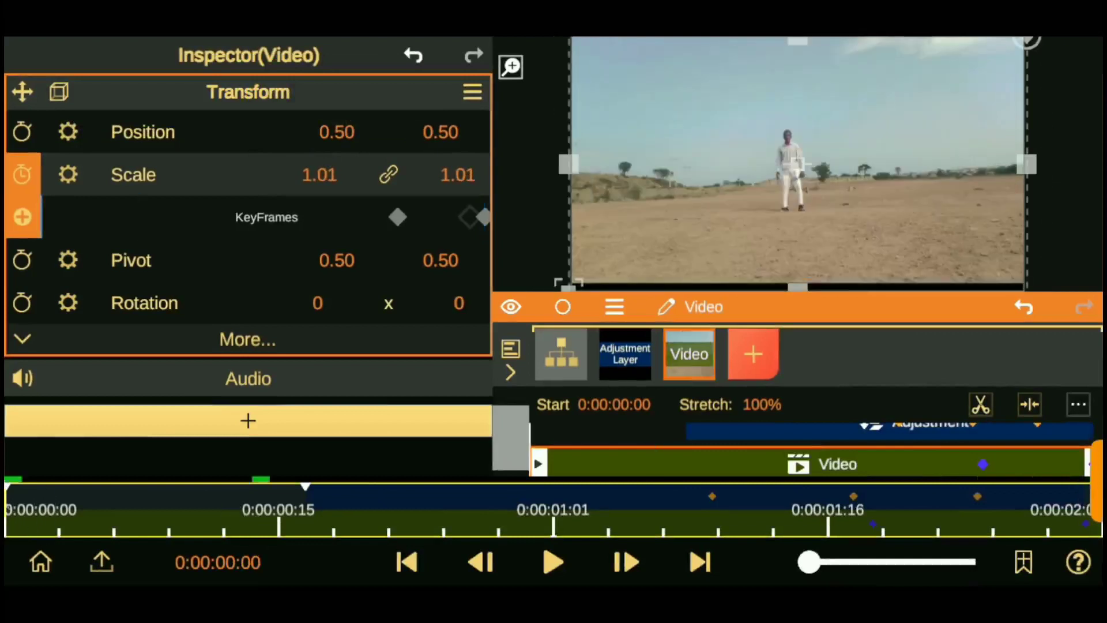
# Collapse the Video transform settings and bring up the list of new layer types.
pyautogui.click(136, 91)
pyautogui.click(753, 354)
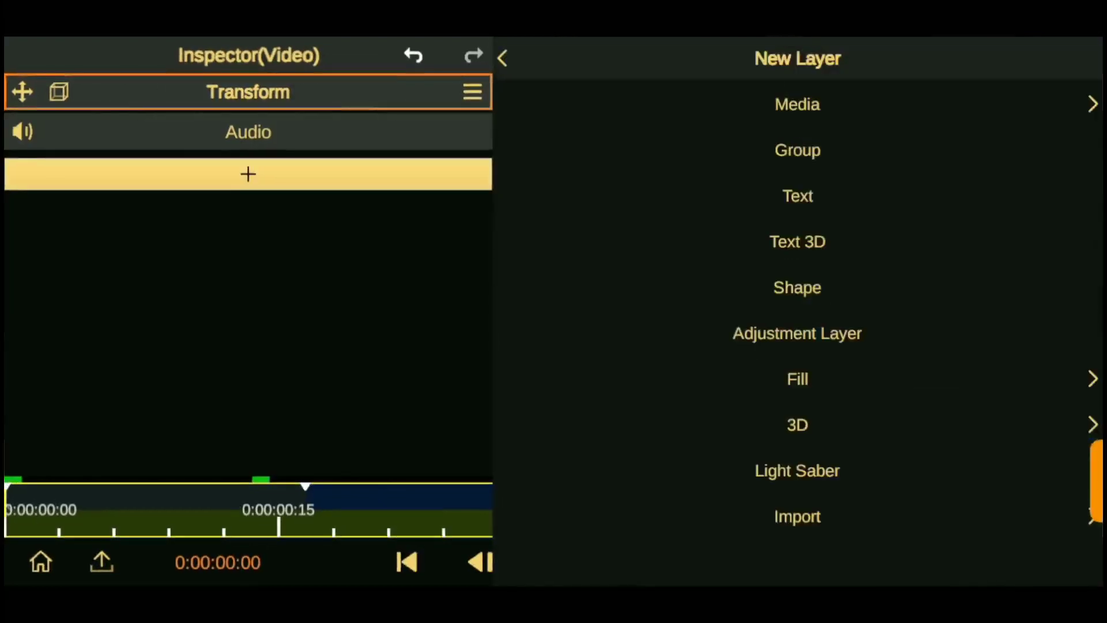
pyautogui.press('Escape')
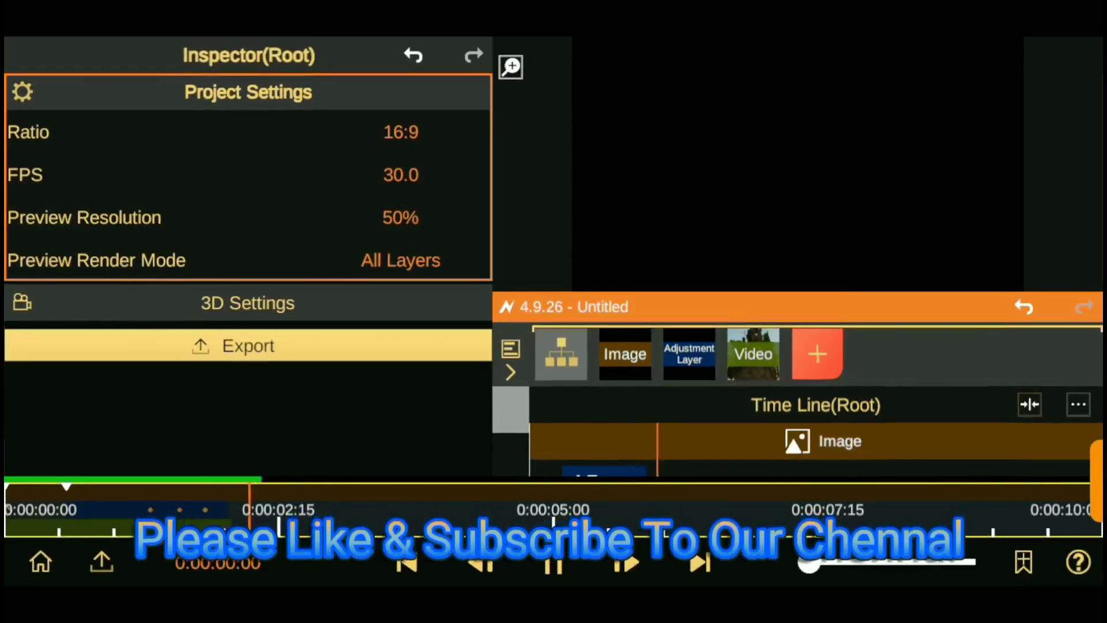
# Enlarge the timeline and split the Image clip at 0:00:02:10.
pyautogui.click(20, 477)
pyautogui.click(552, 563)
pyautogui.moveTo(949, 307); pyautogui.dragTo(948, 228)
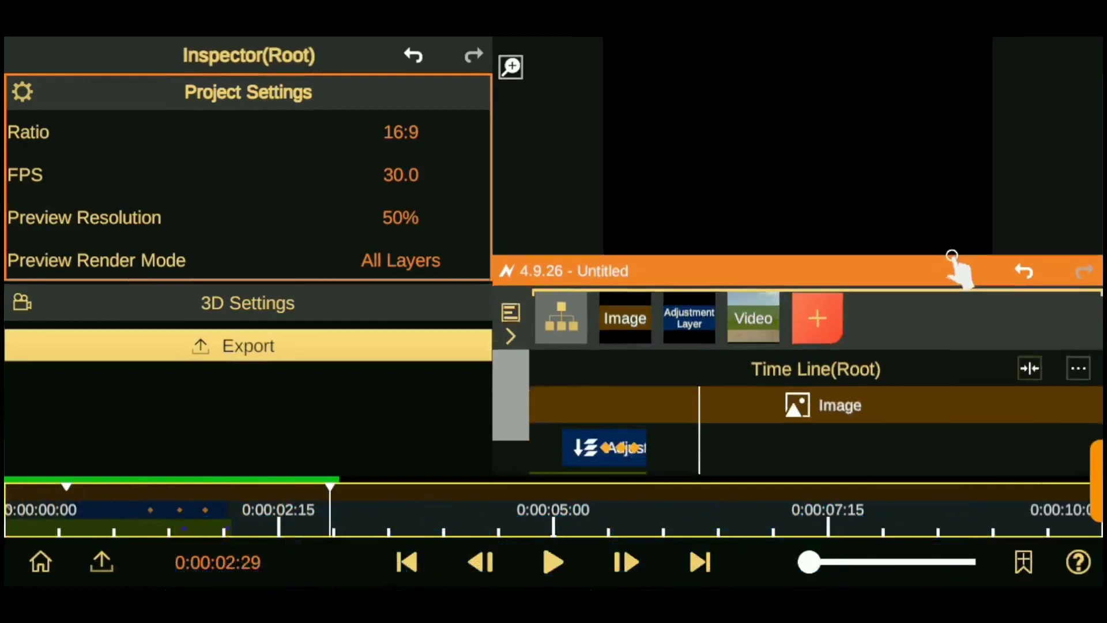
pyautogui.moveTo(866, 364); pyautogui.dragTo(830, 364)
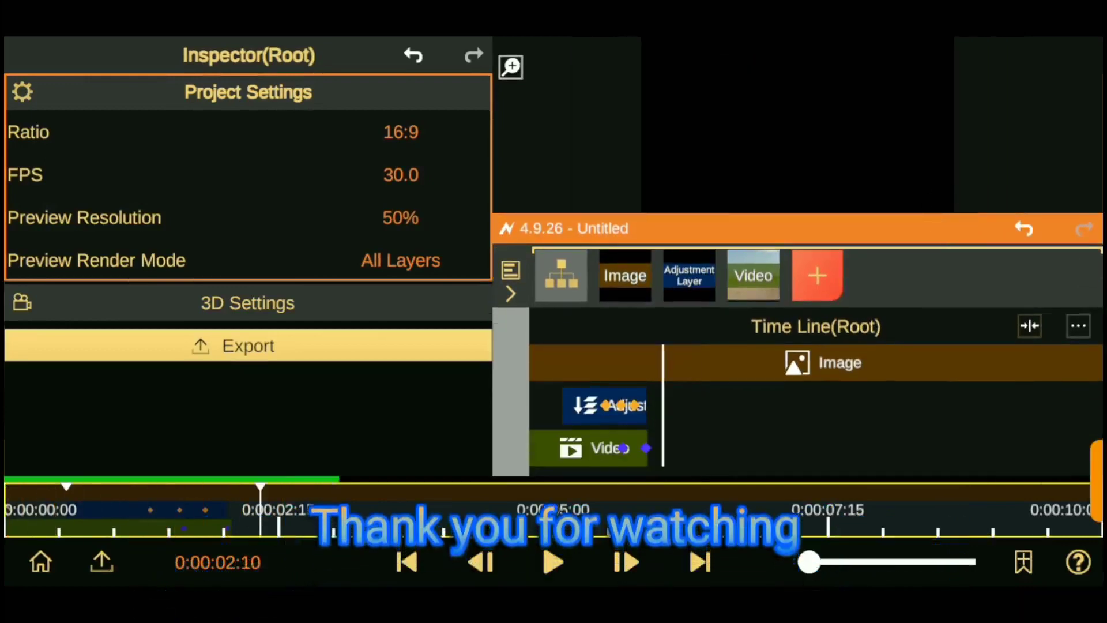
pyautogui.click(826, 365)
pyautogui.click(980, 325)
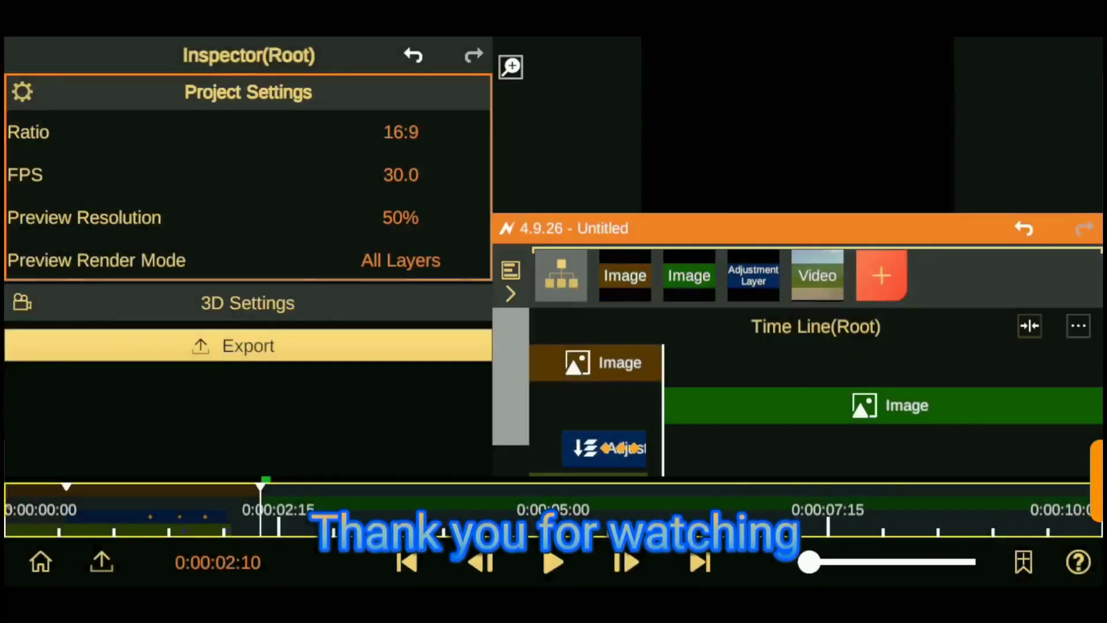
# Delete the leftover Image piece and trim the Image clip to end with the video.
pyautogui.click(614, 228)
pyautogui.click(504, 284)
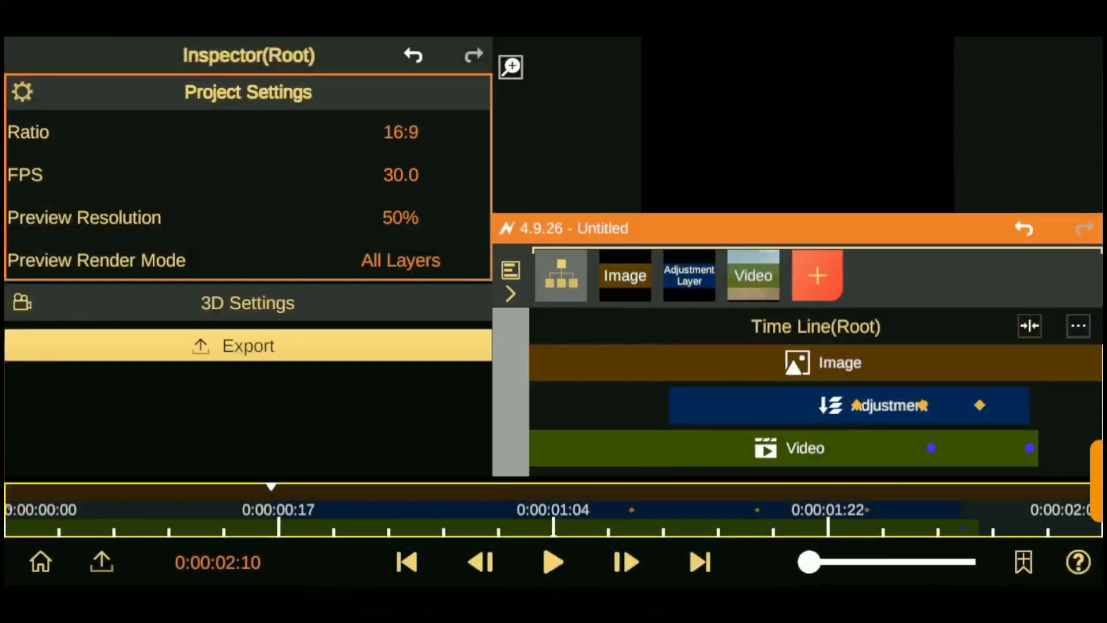
pyautogui.click(990, 404)
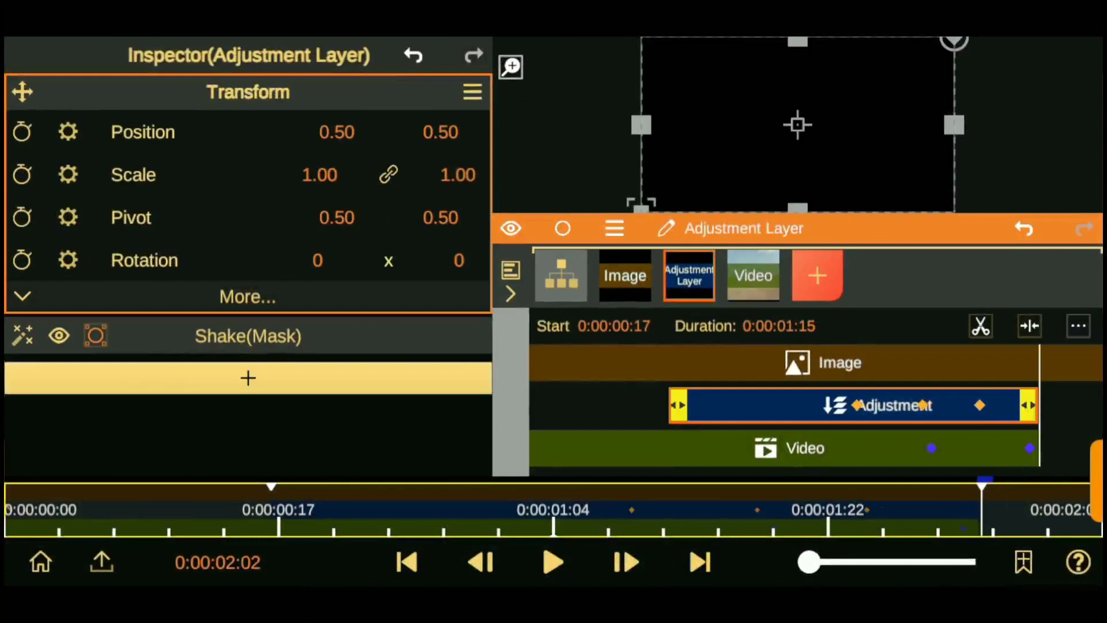
pyautogui.click(983, 358)
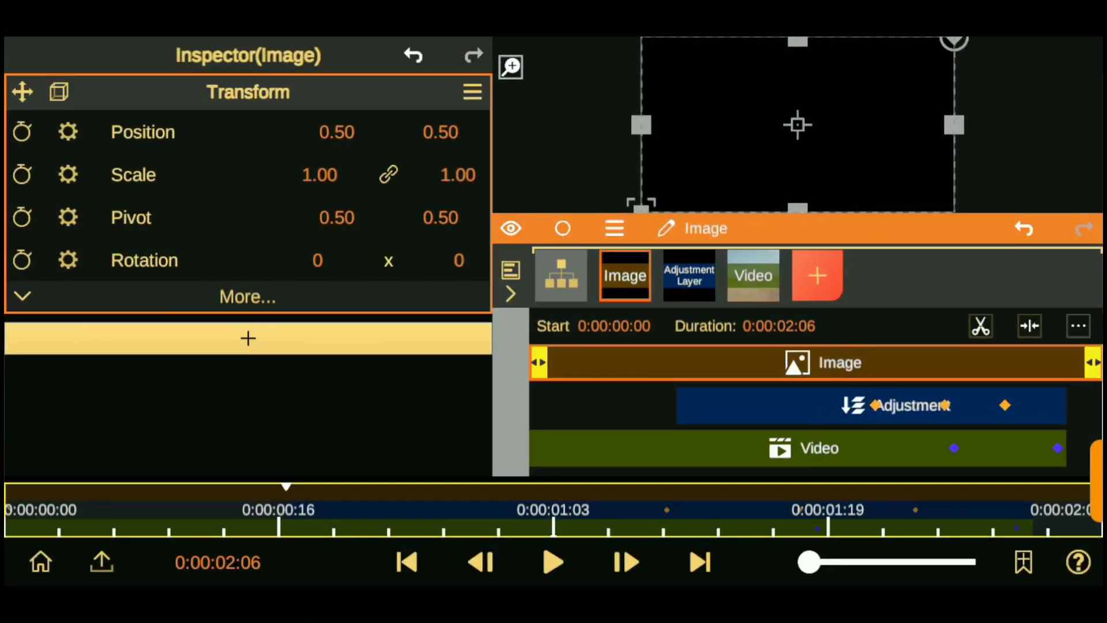
pyautogui.moveTo(1042, 443); pyautogui.dragTo(1045, 443)
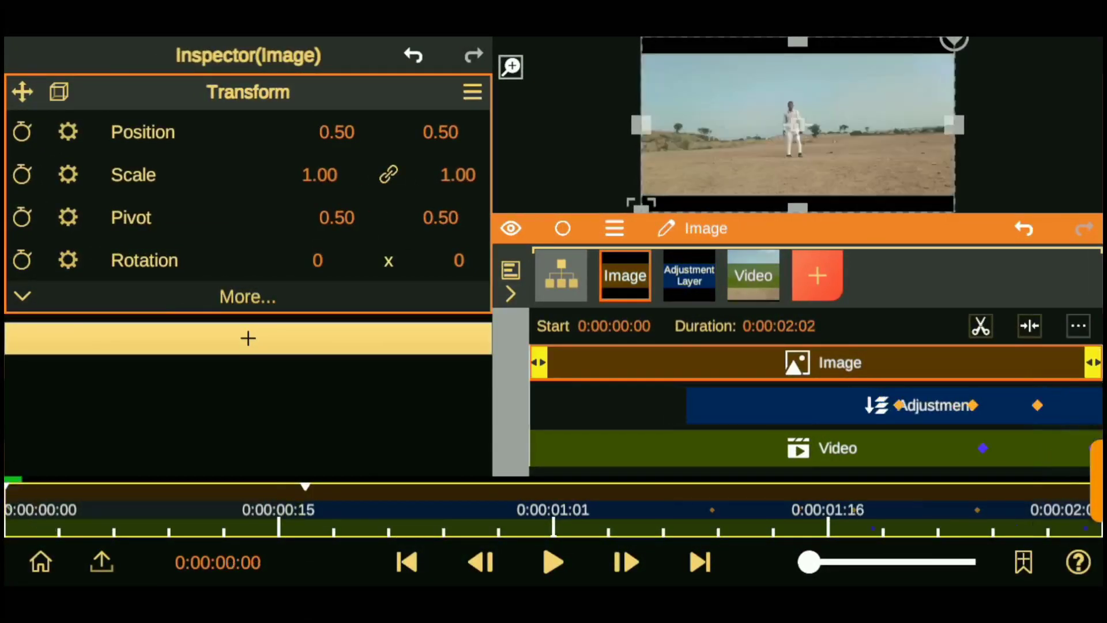
# Set the export to 1080P resolution, 24 fps and Very High quality.
pyautogui.click(152, 92)
pyautogui.click(101, 561)
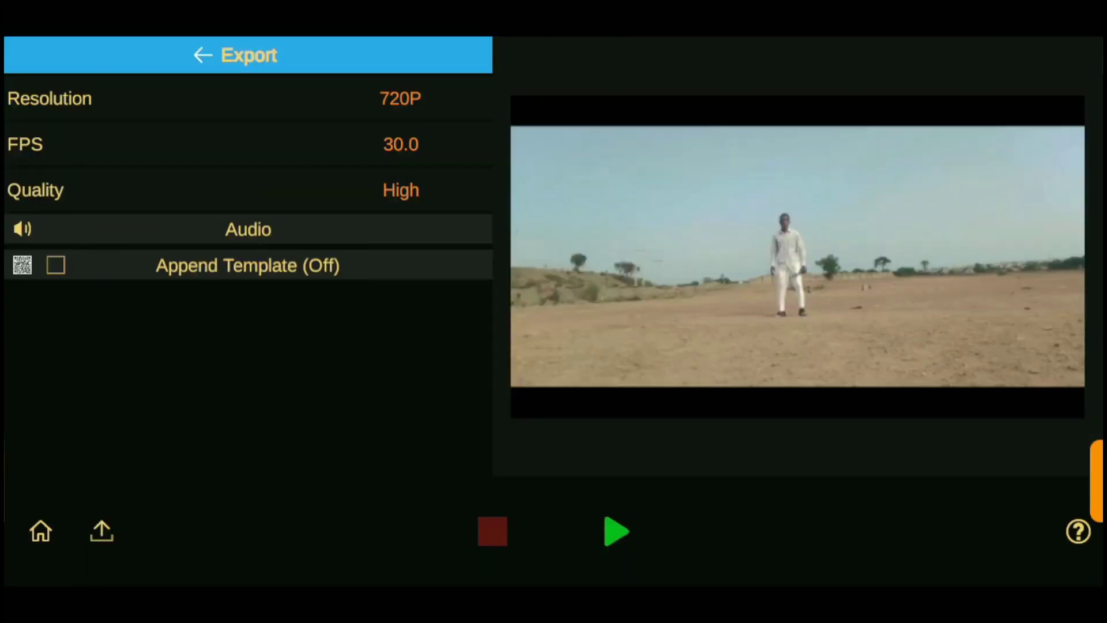
pyautogui.click(401, 98)
pyautogui.click(185, 161)
pyautogui.click(404, 197)
pyautogui.click(153, 229)
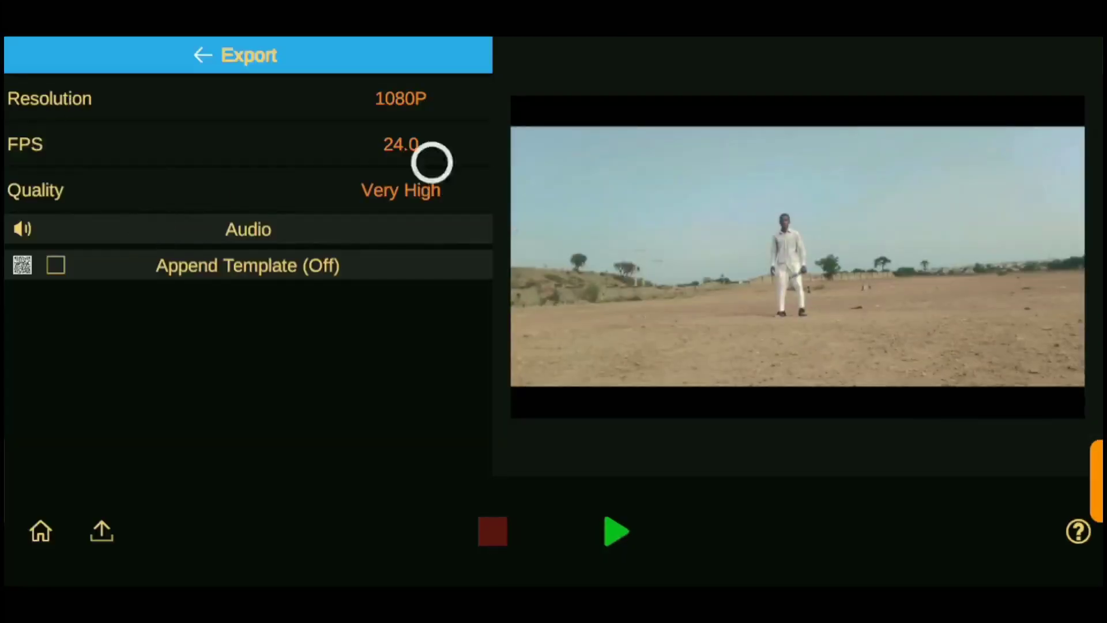